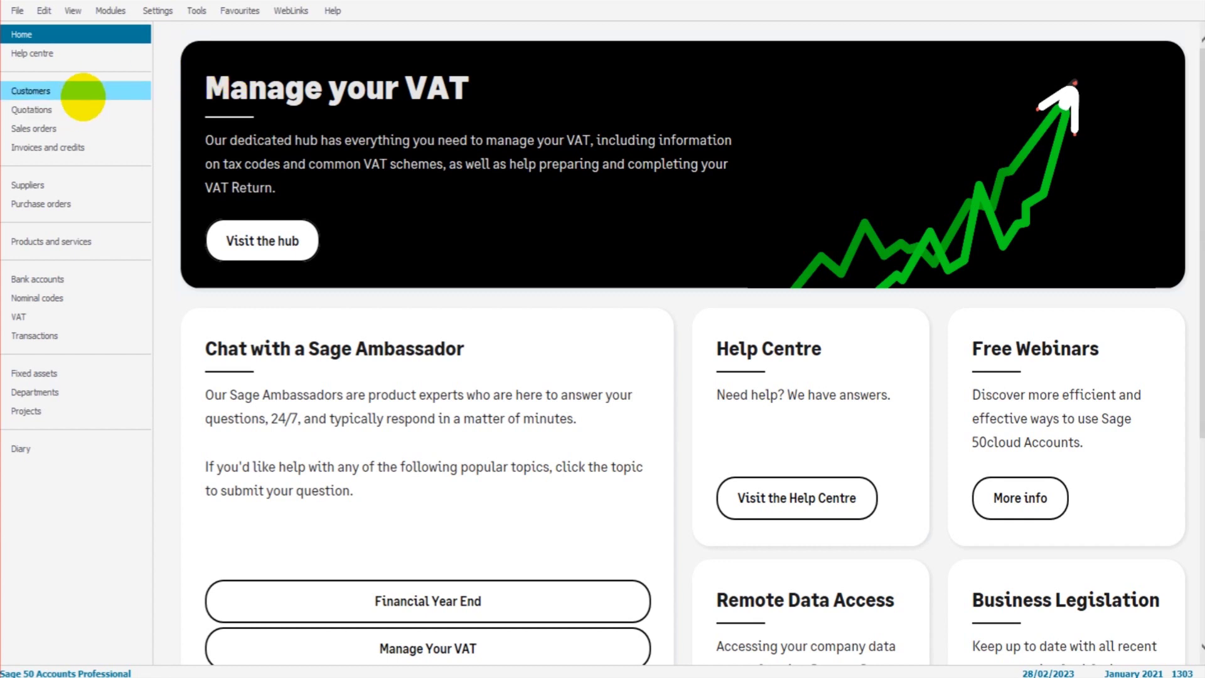
Step: Open the customers list and select ABS Garages Ltd
click(83, 96)
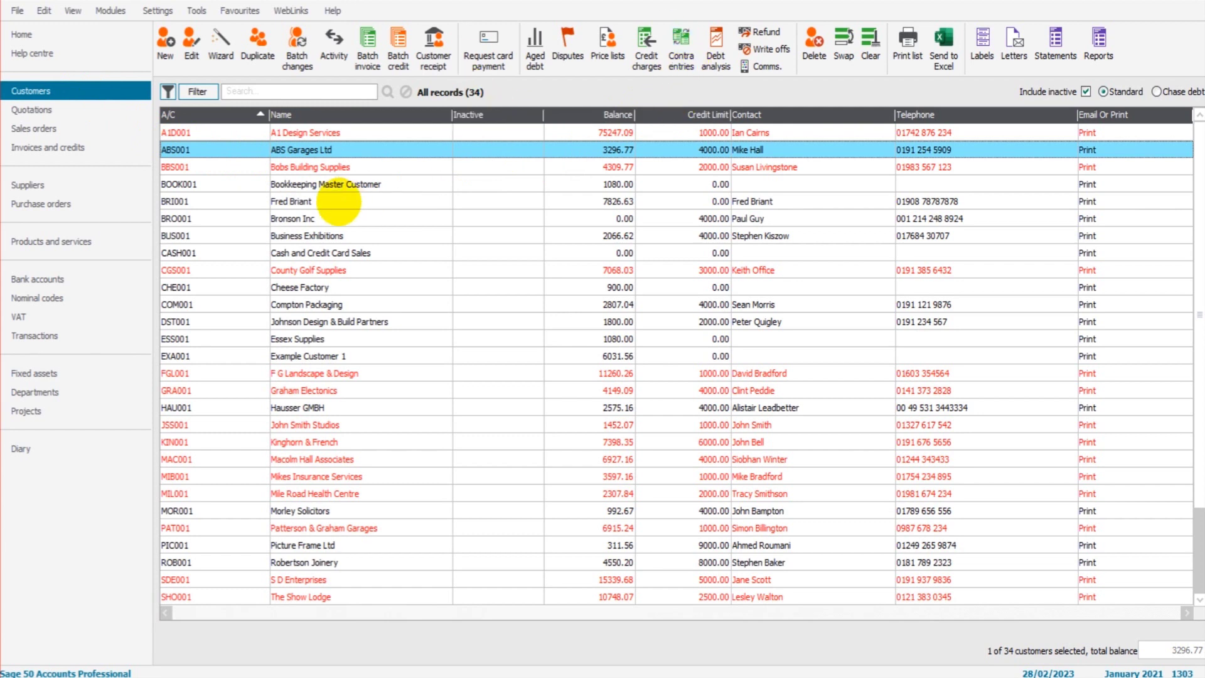
click(324, 168)
click(326, 149)
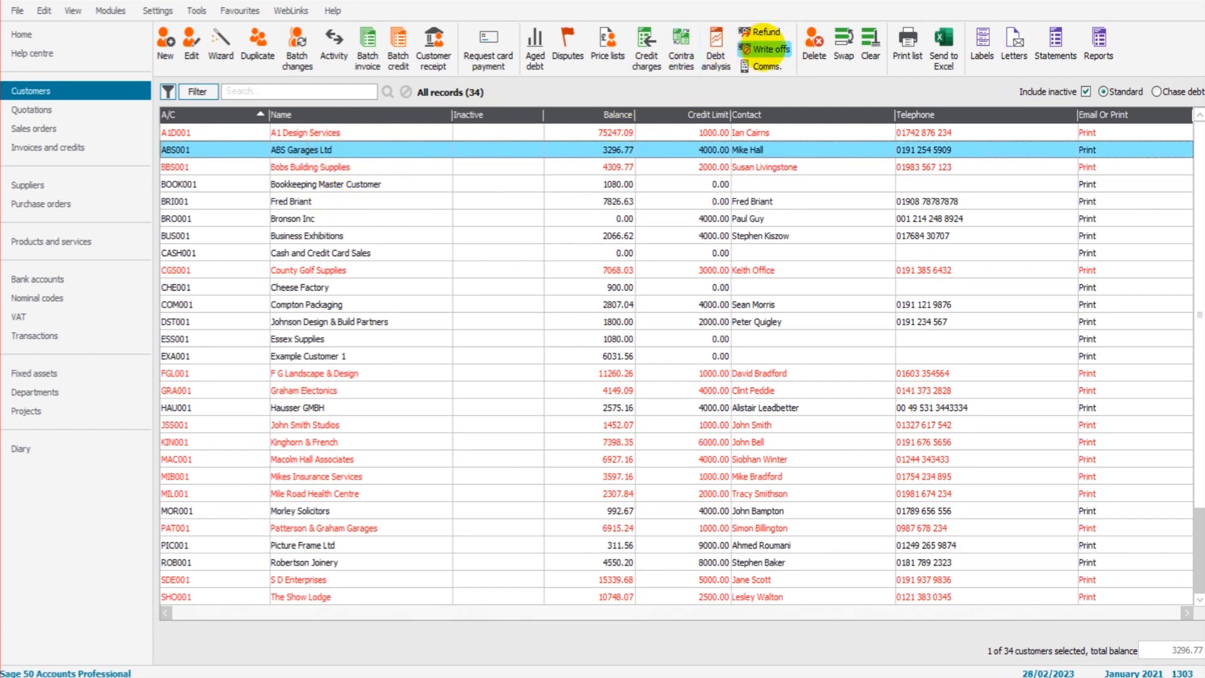
Step: Select Concept Stationery Supplies in the suppliers list, hide the Write offs command from the suppliers toolbar and restore it
click(72, 184)
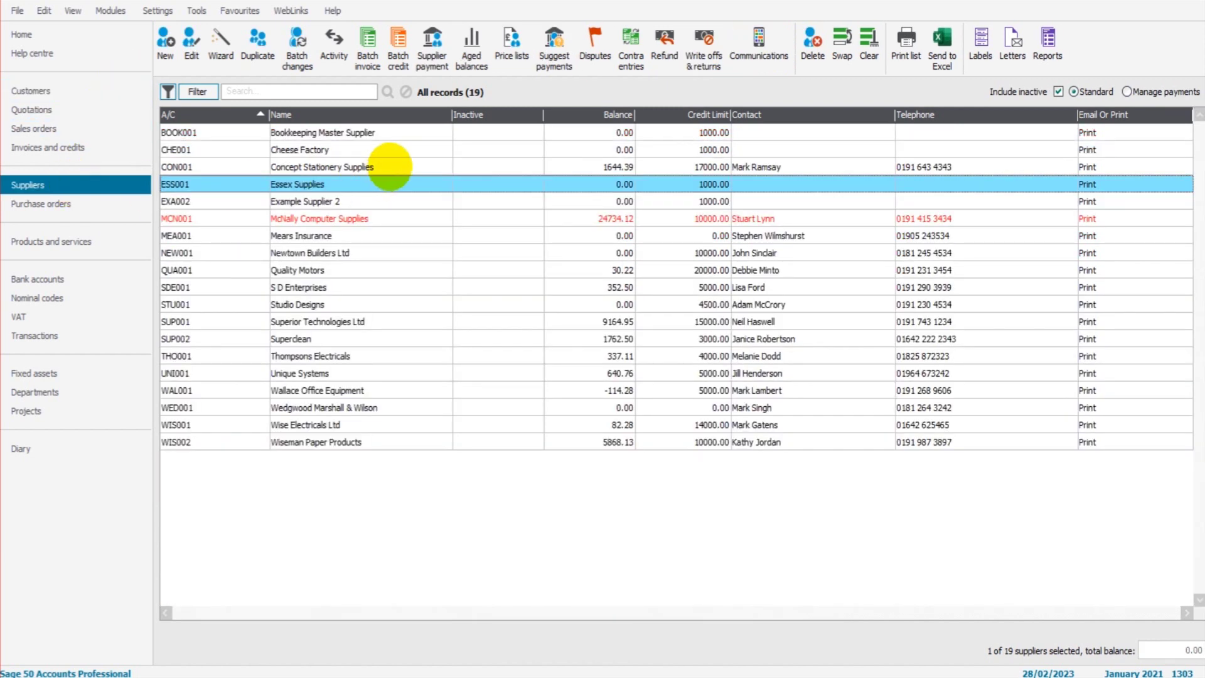
click(390, 166)
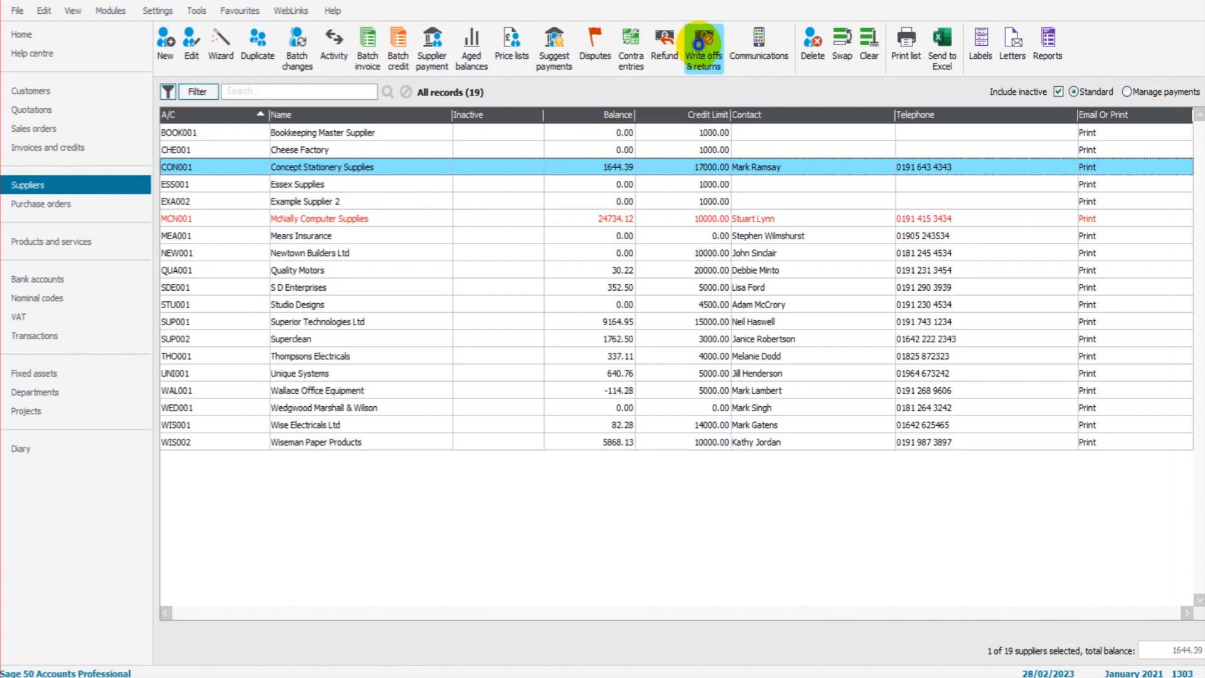
right_click(703, 44)
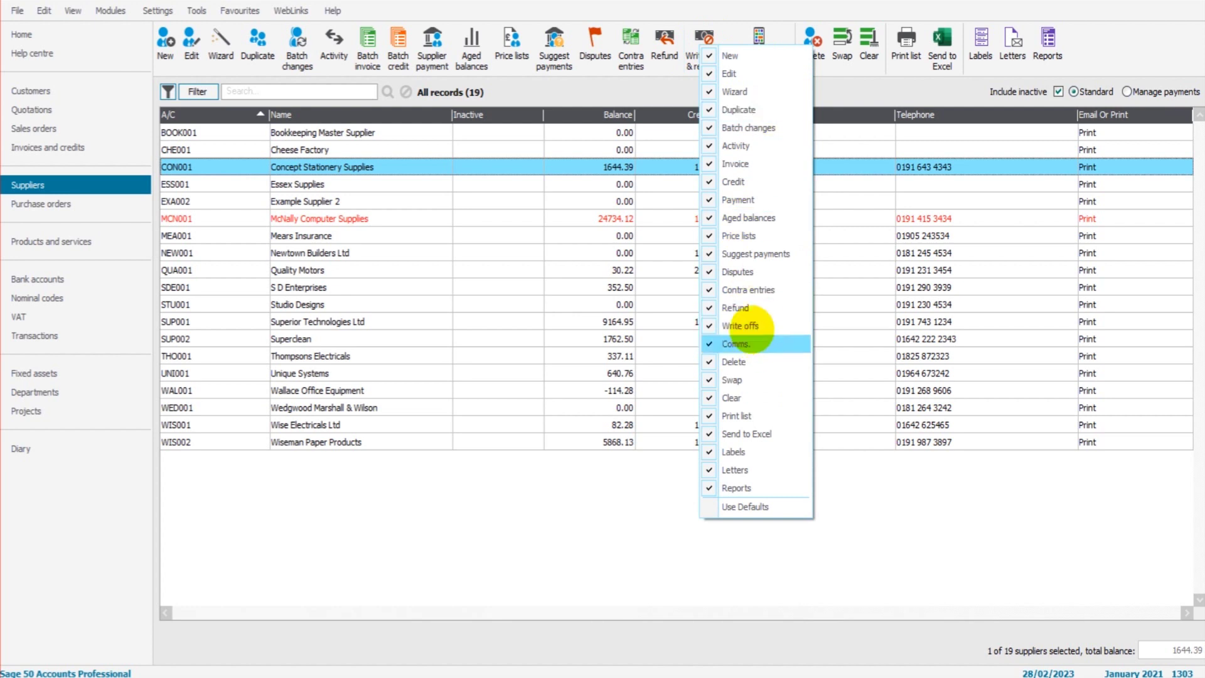
click(739, 325)
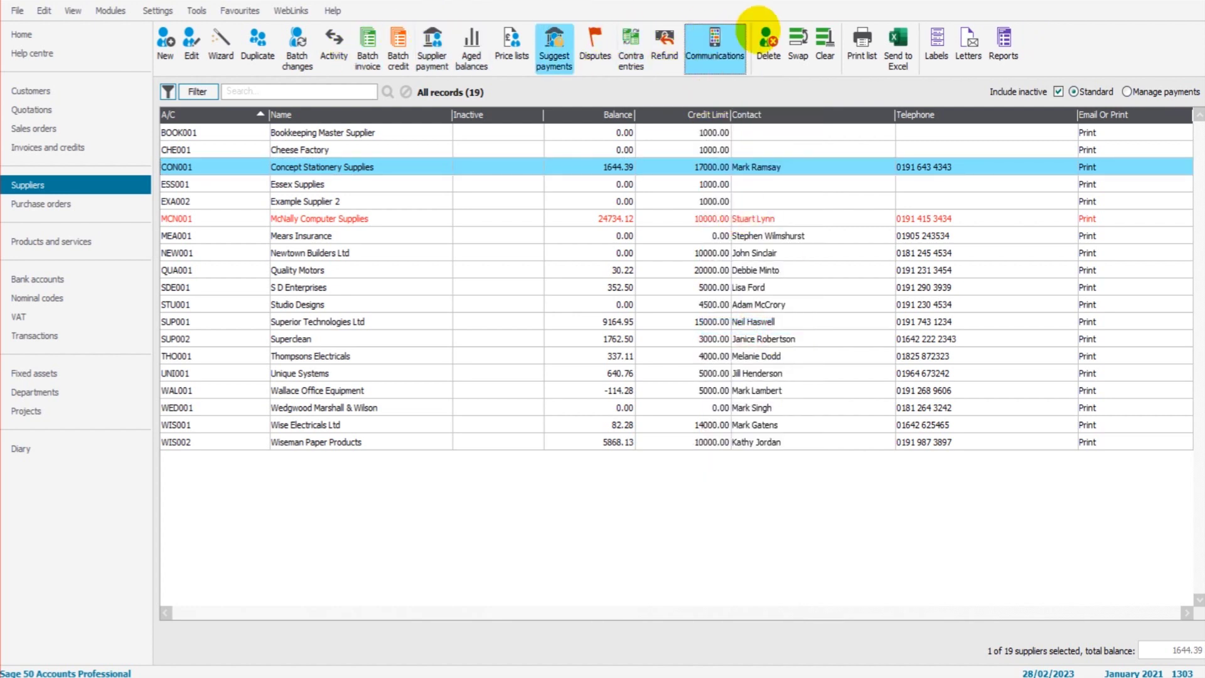
right_click(665, 38)
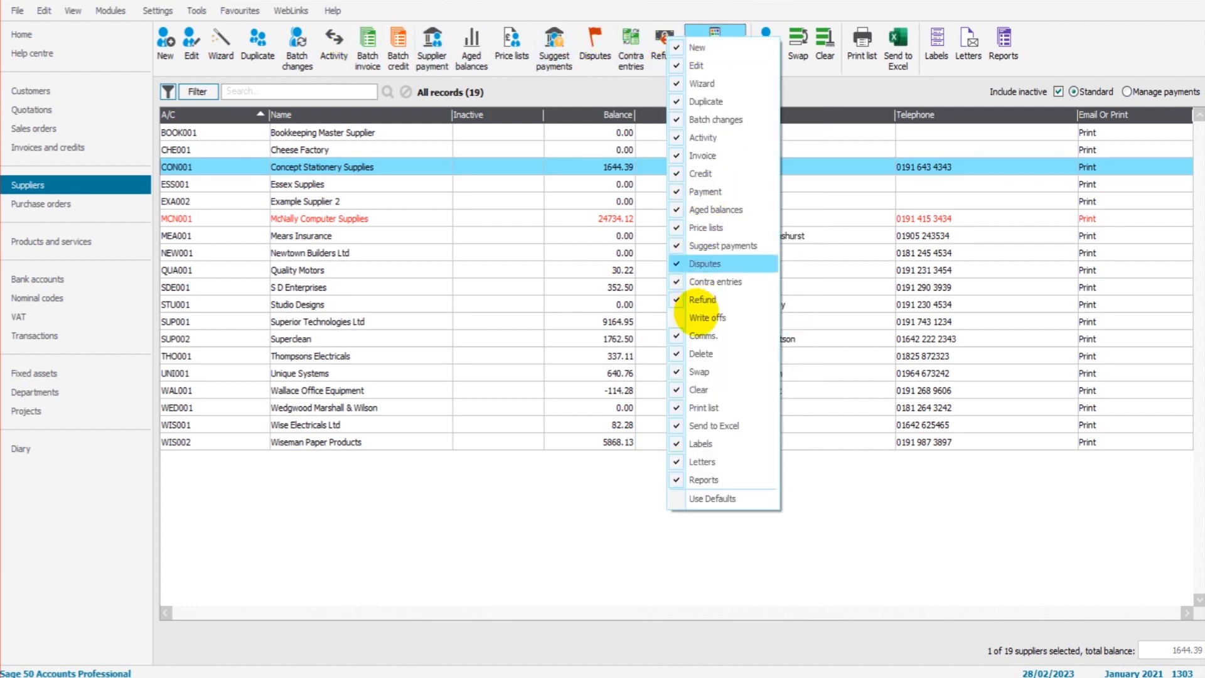
click(693, 317)
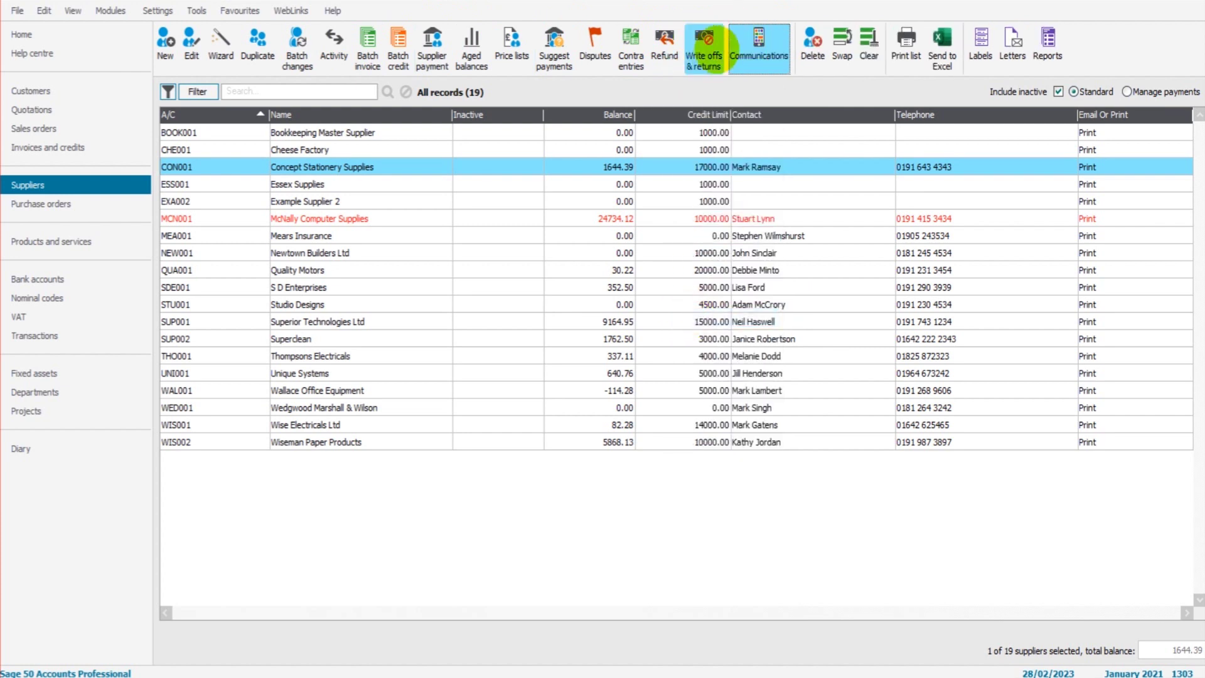
Step: Return to the customers list and examine the outstanding invoice and credit charge transactions in the activity of ABS Garages Ltd
click(49, 91)
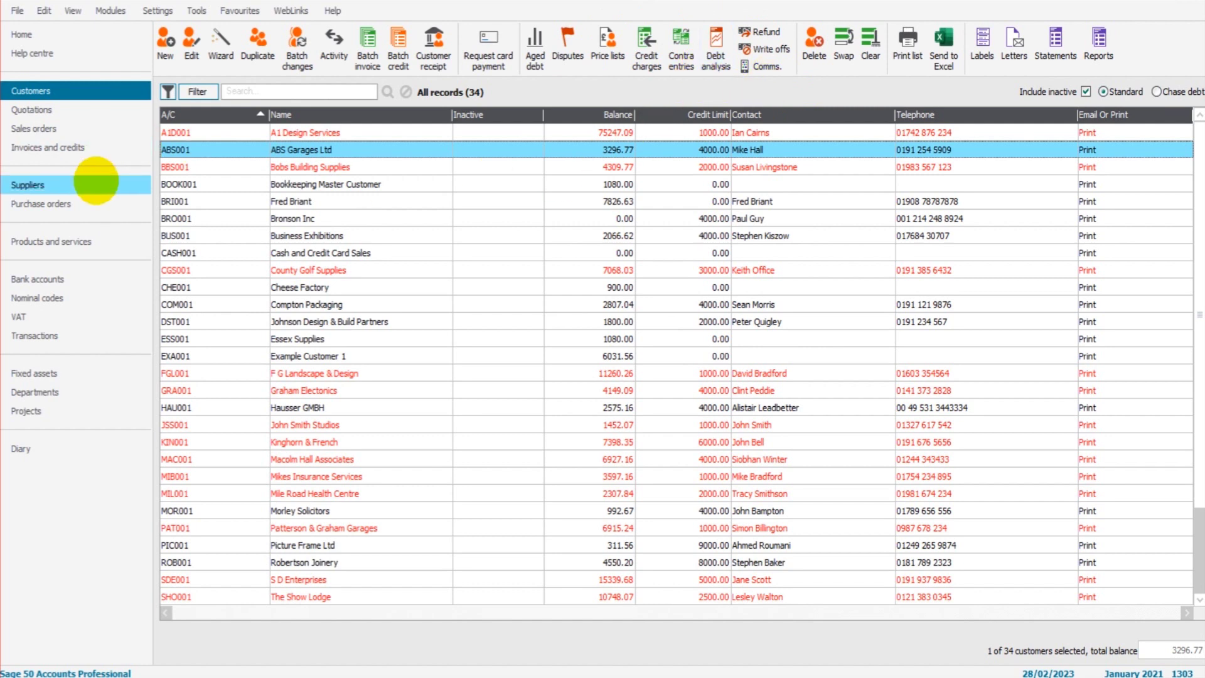
click(95, 182)
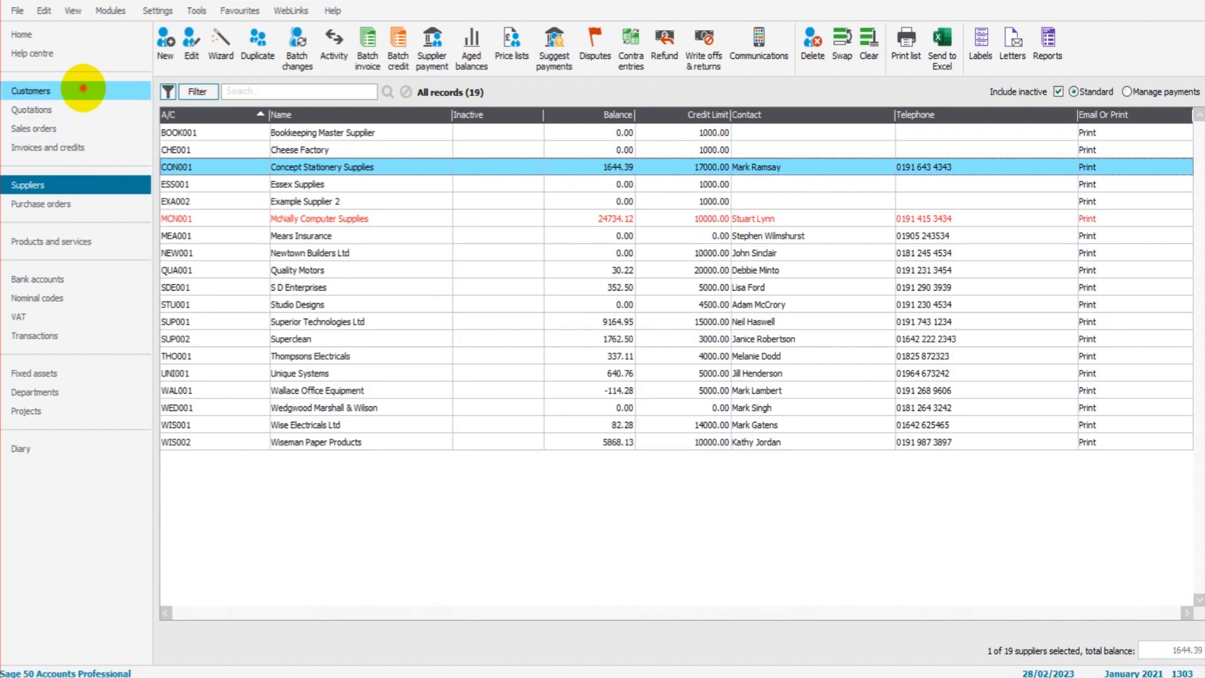
click(83, 90)
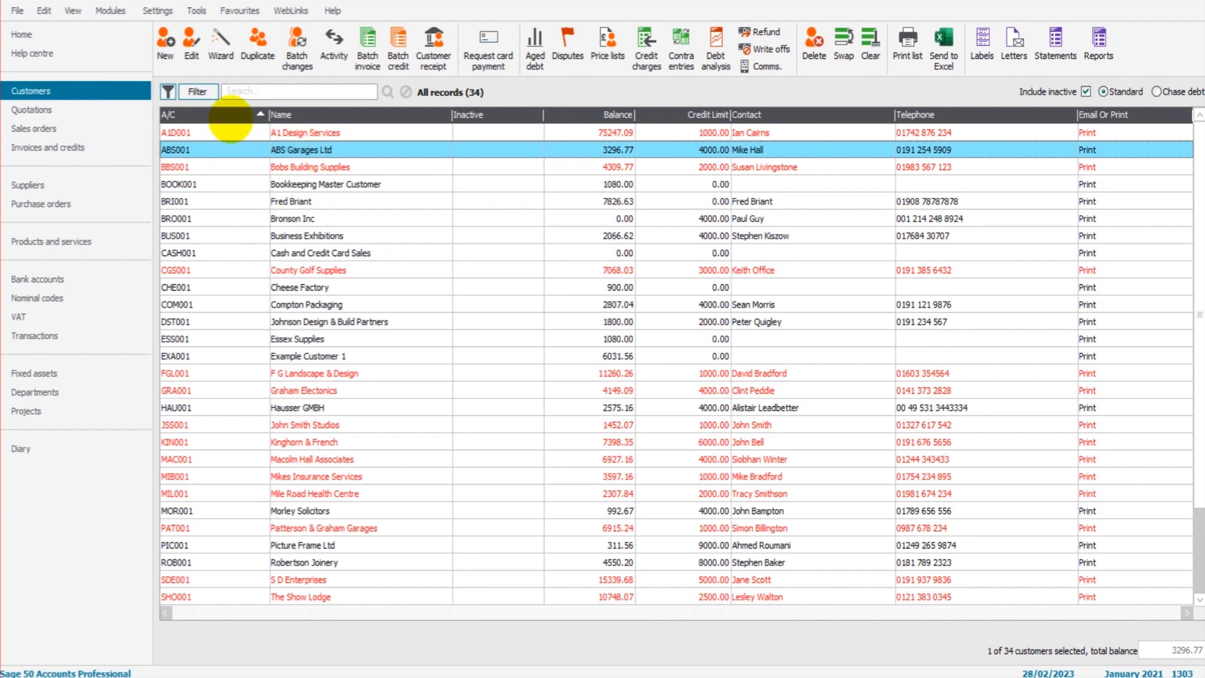
click(334, 44)
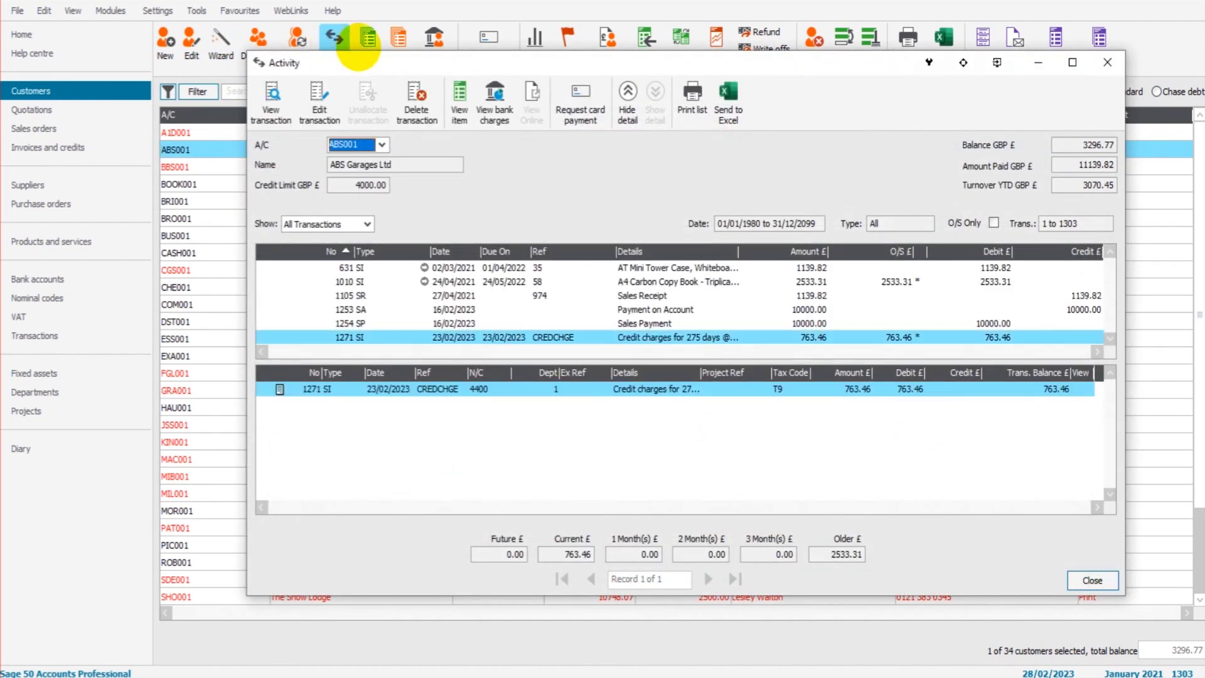
drag(765, 63, 727, 44)
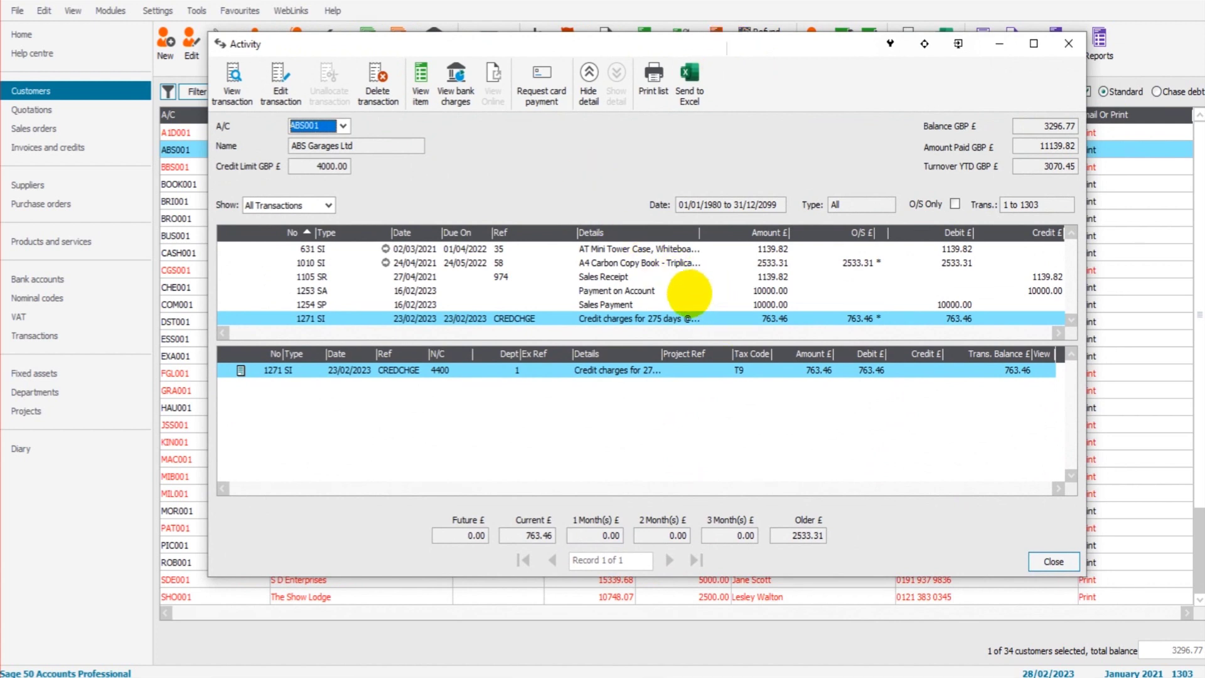
click(676, 269)
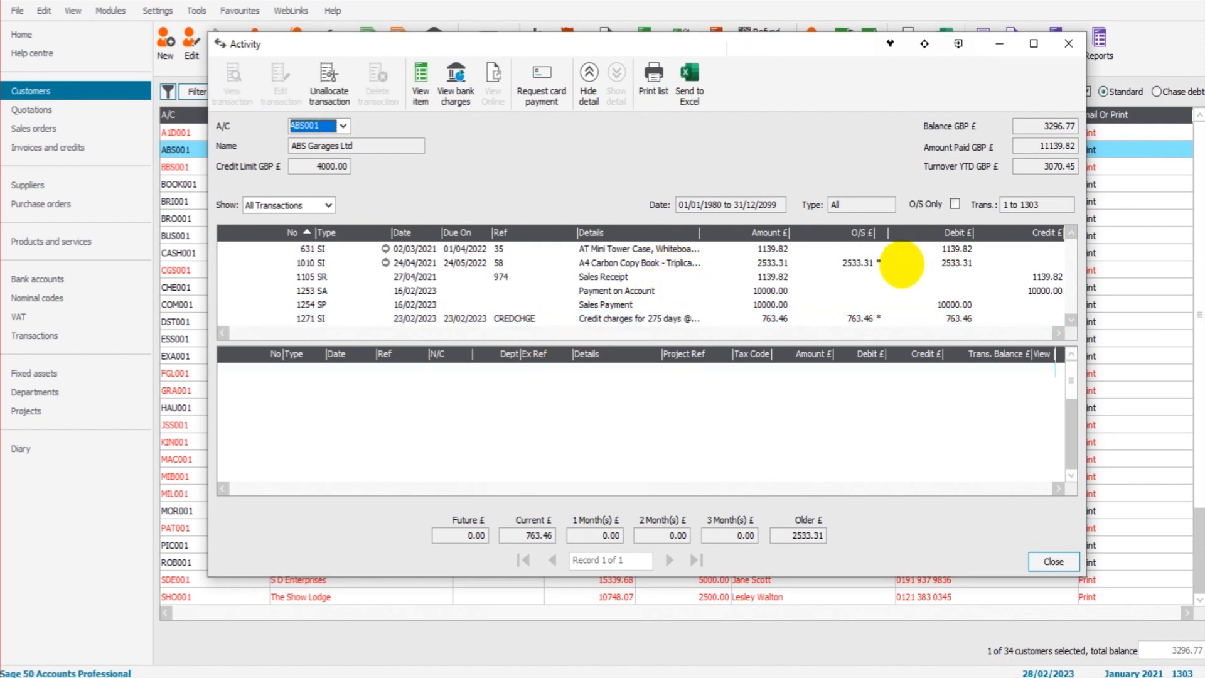
click(860, 262)
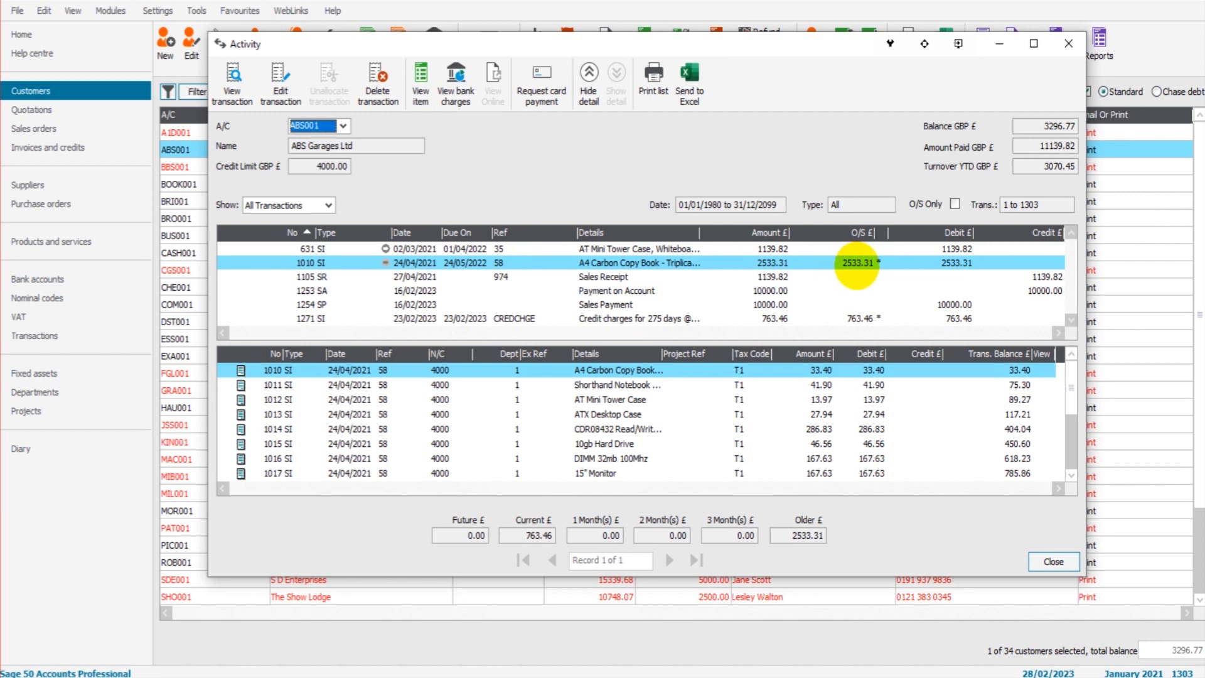
click(858, 318)
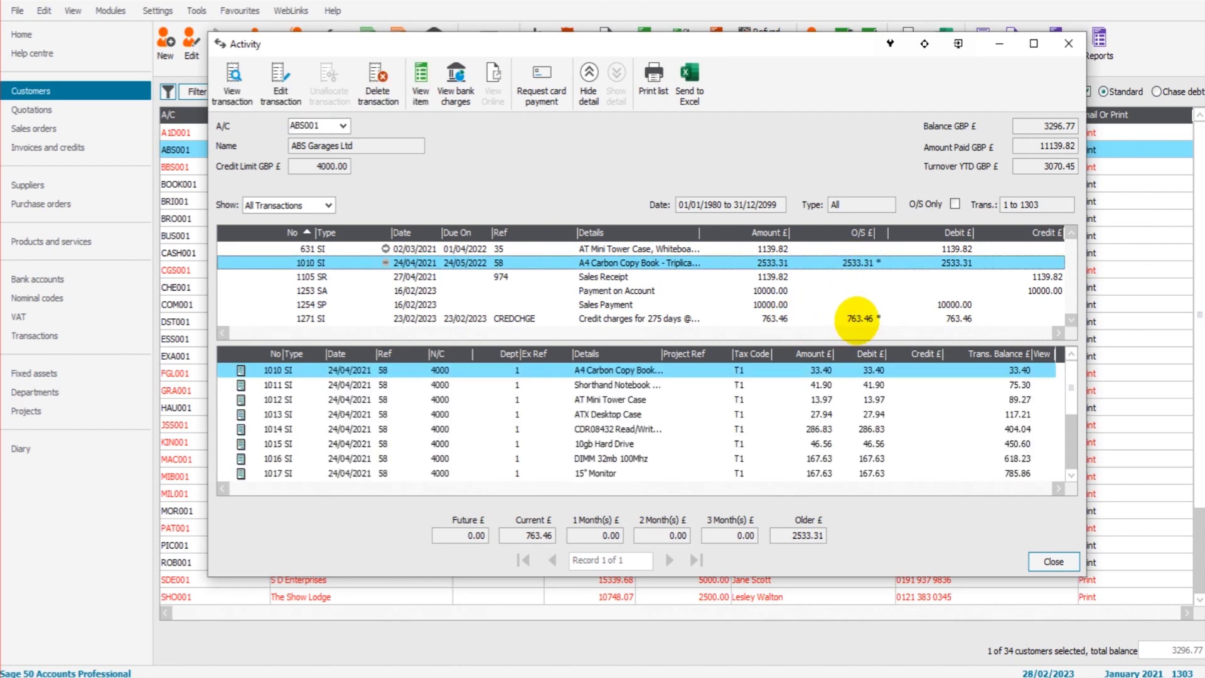
click(858, 318)
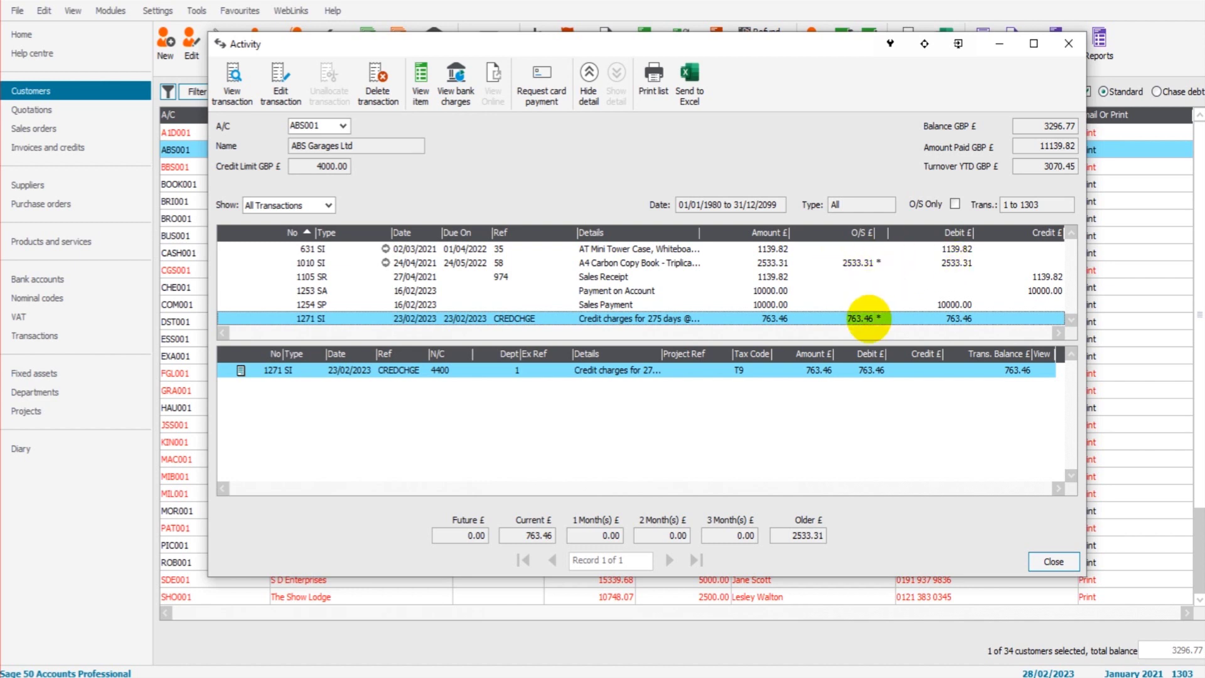
click(1068, 43)
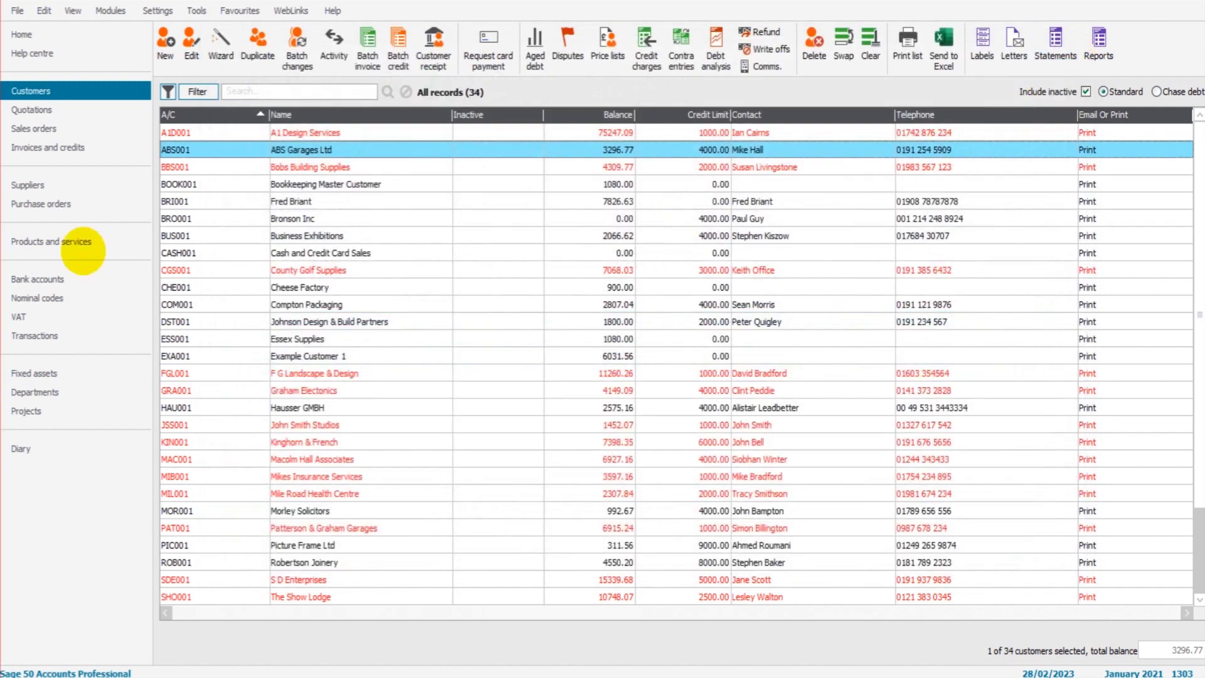
Step: Start the customer write off, refund and returns wizard and look through the invoice refund, cheque return and credit note areas
click(48, 184)
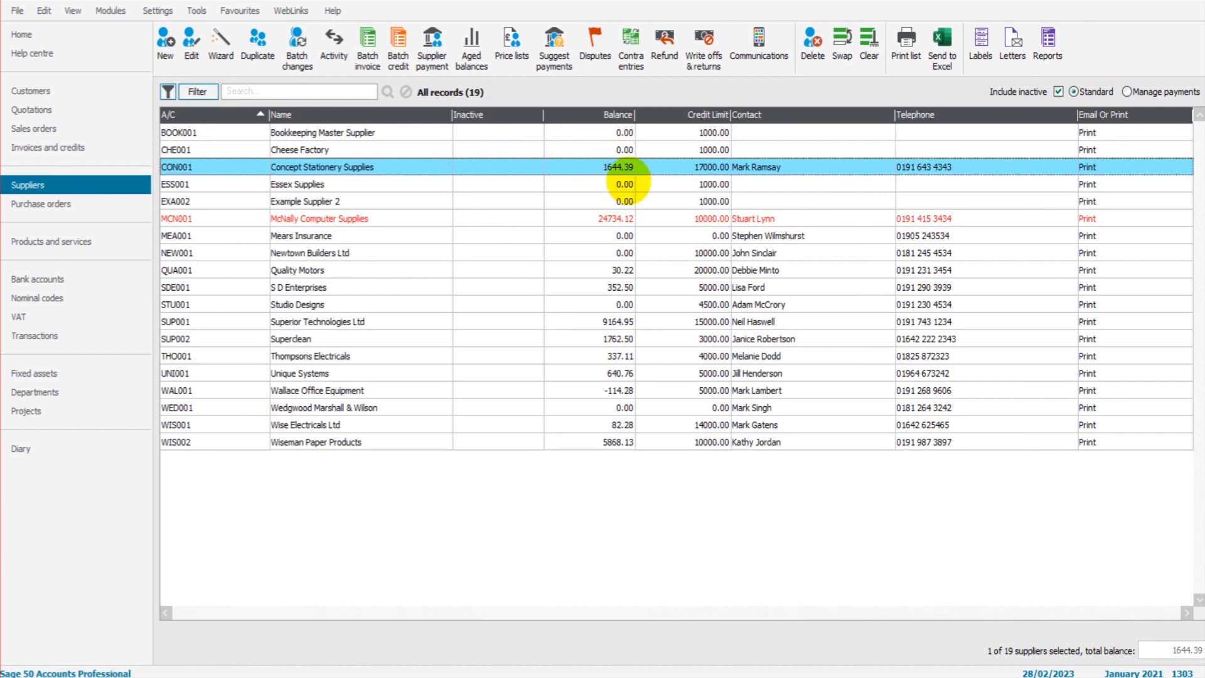
click(76, 89)
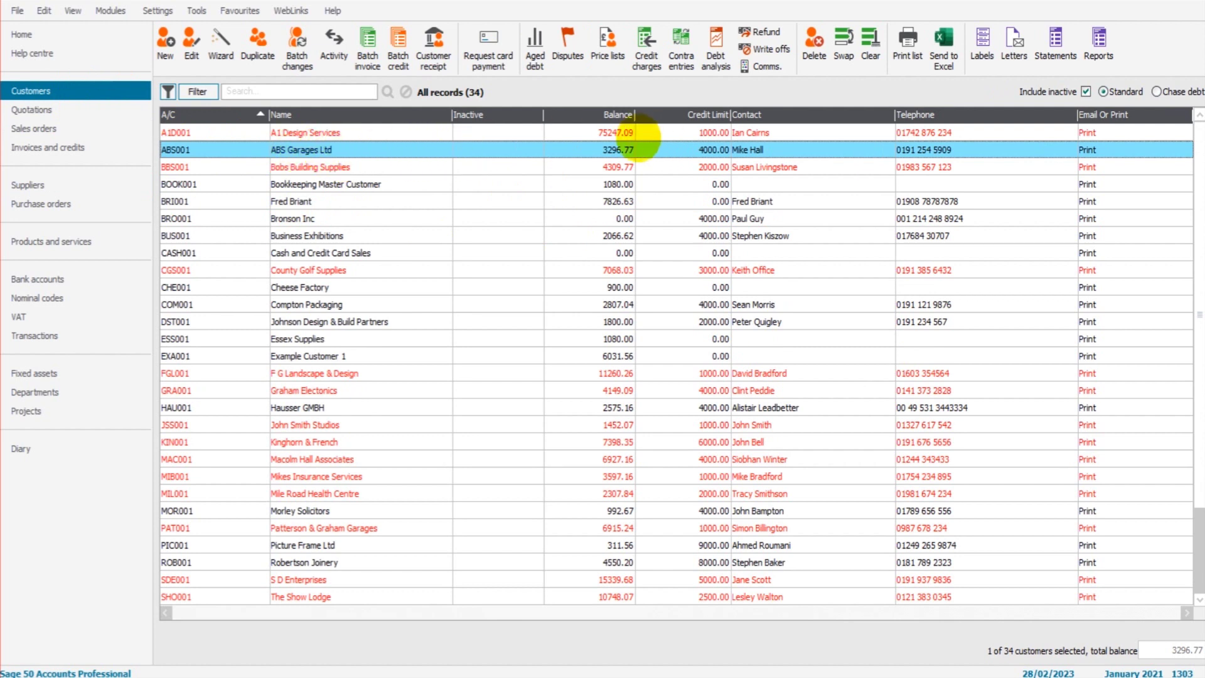
click(766, 48)
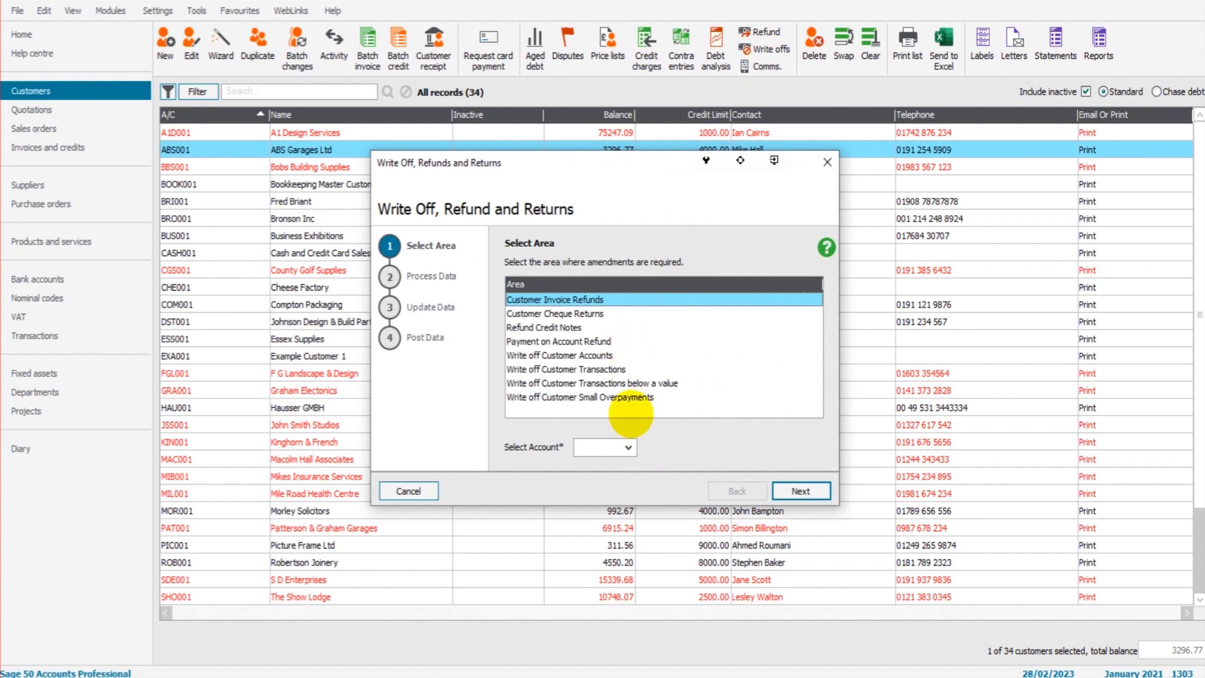
click(621, 313)
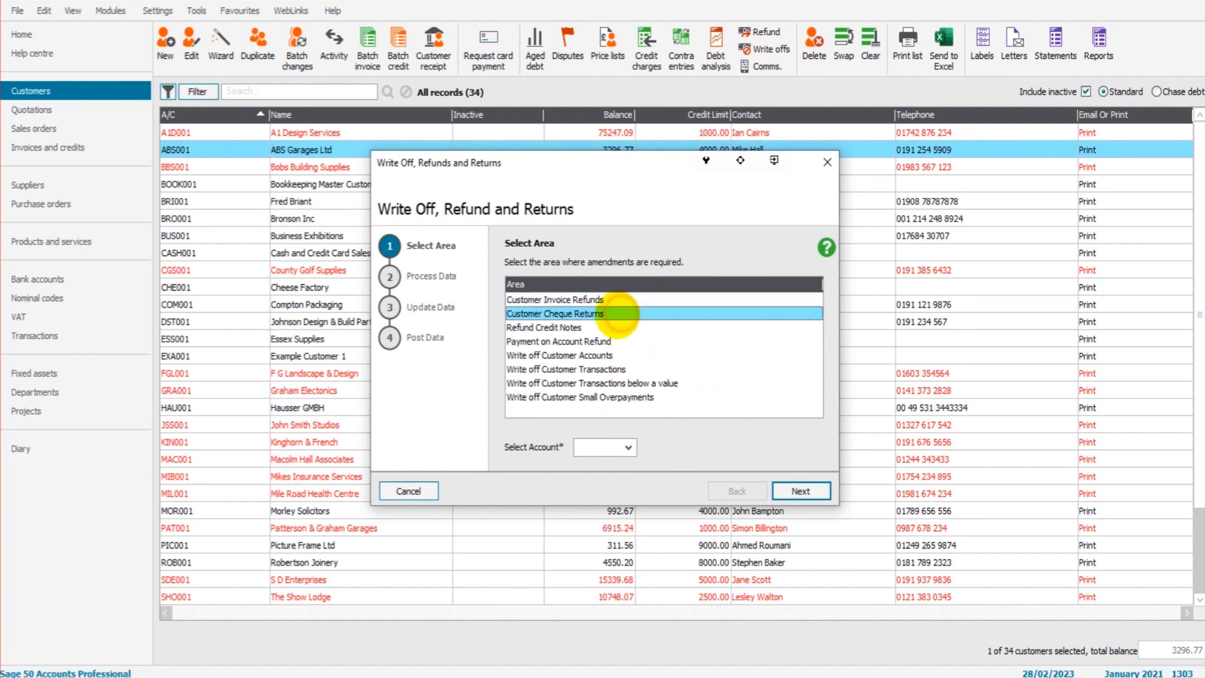
click(578, 327)
click(596, 298)
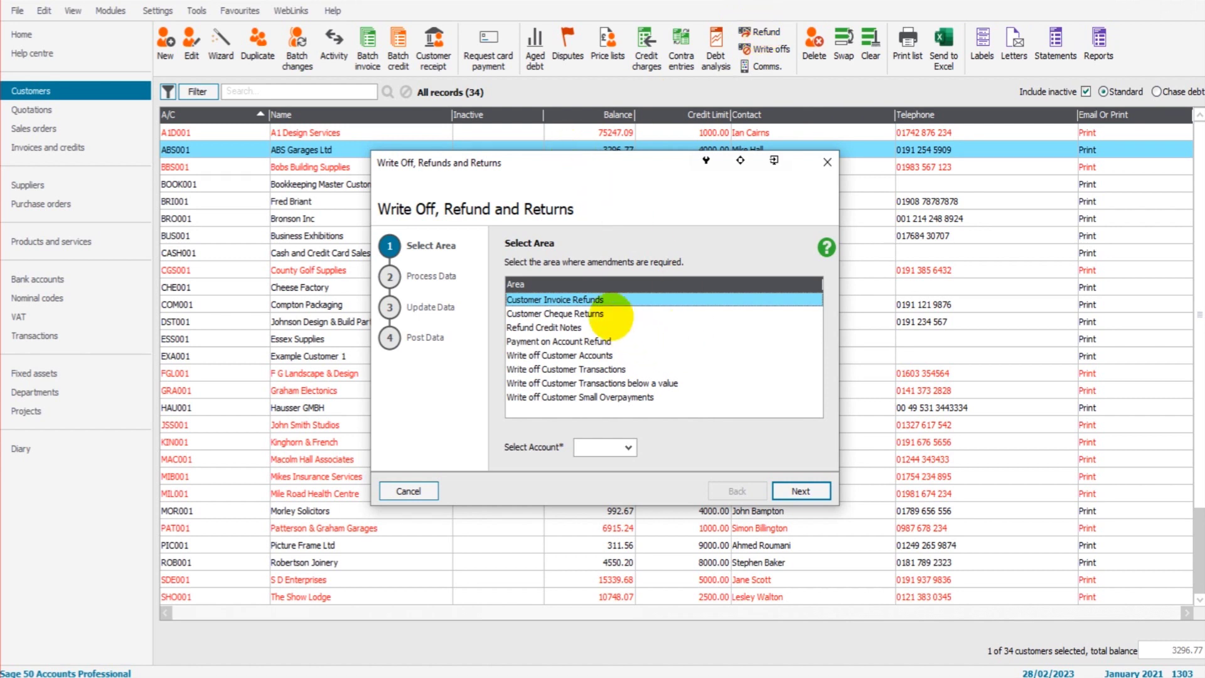
Step: Look through the wizard's write-off areas for customer accounts, transactions, transactions below a value and small overpayments, and close it
click(592, 354)
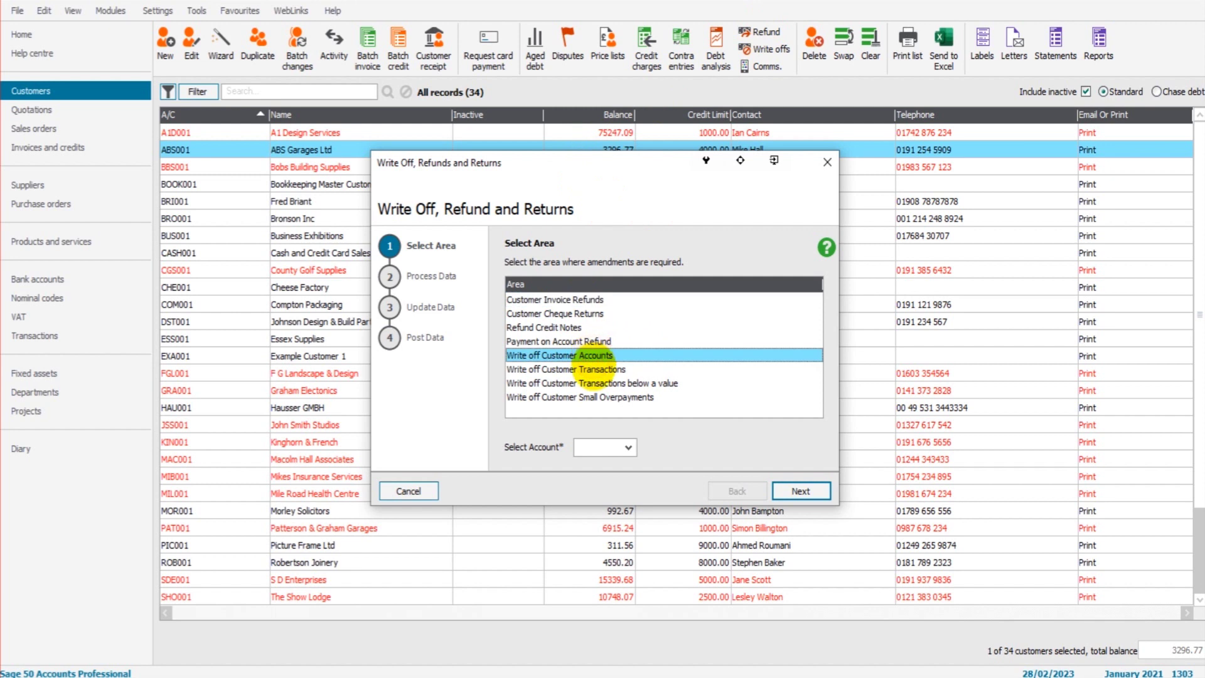
click(593, 370)
click(588, 355)
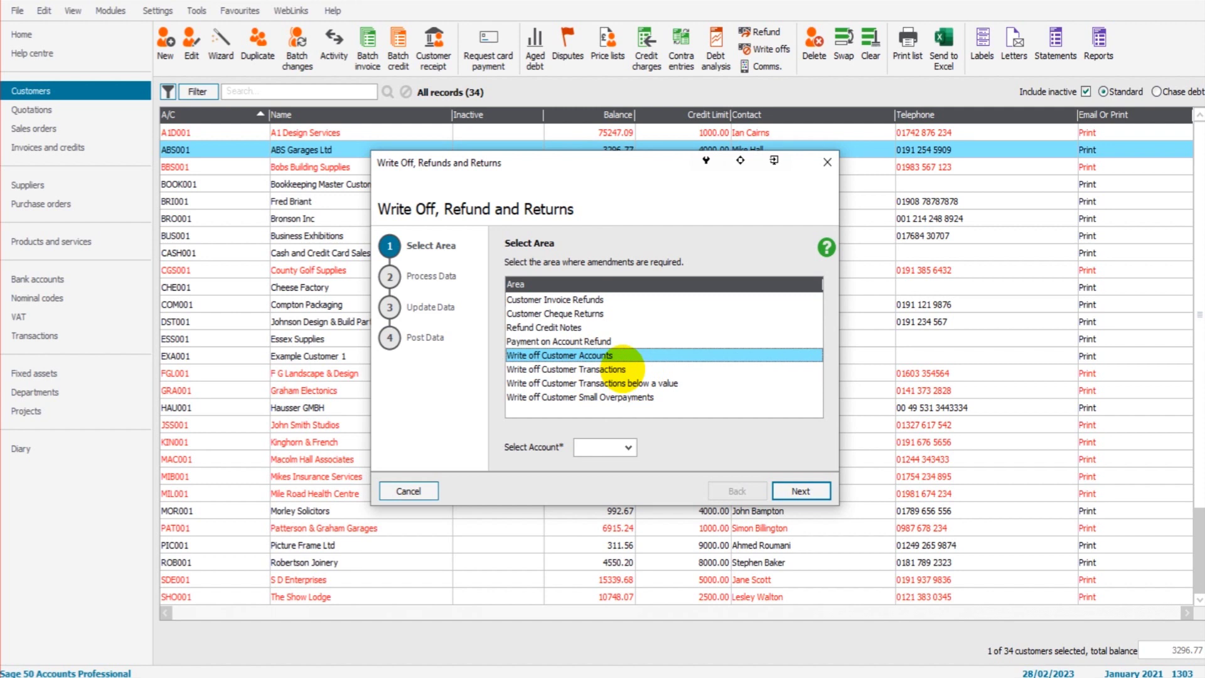
click(621, 369)
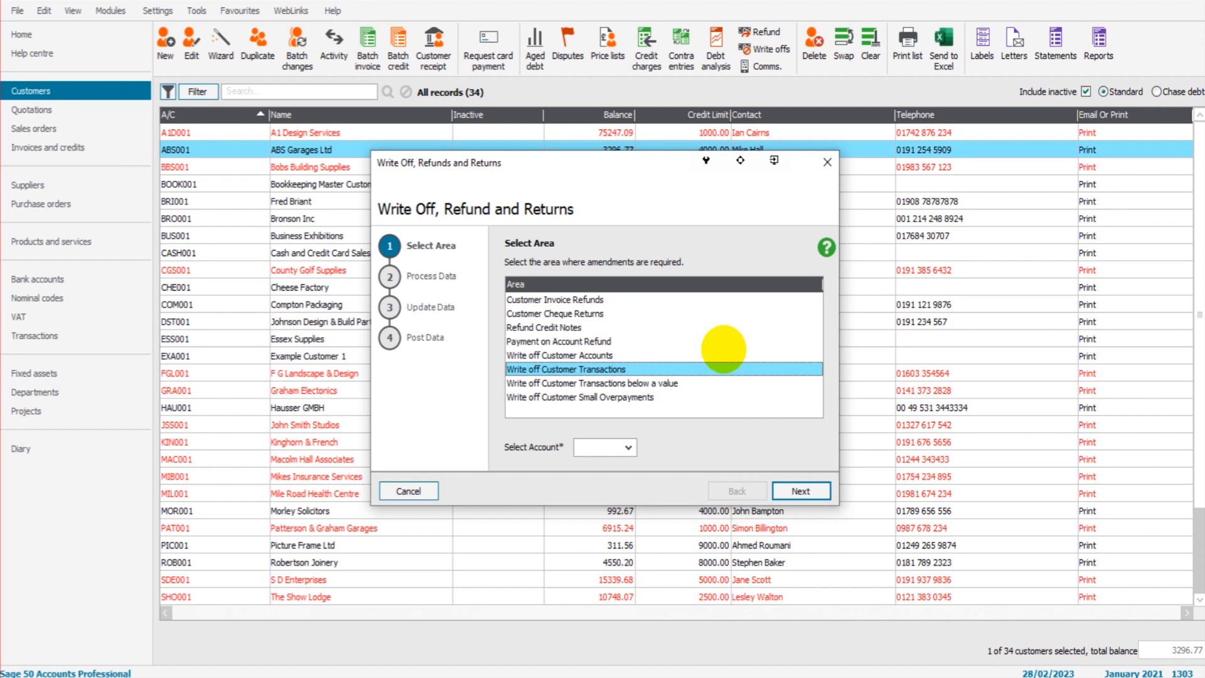
click(653, 384)
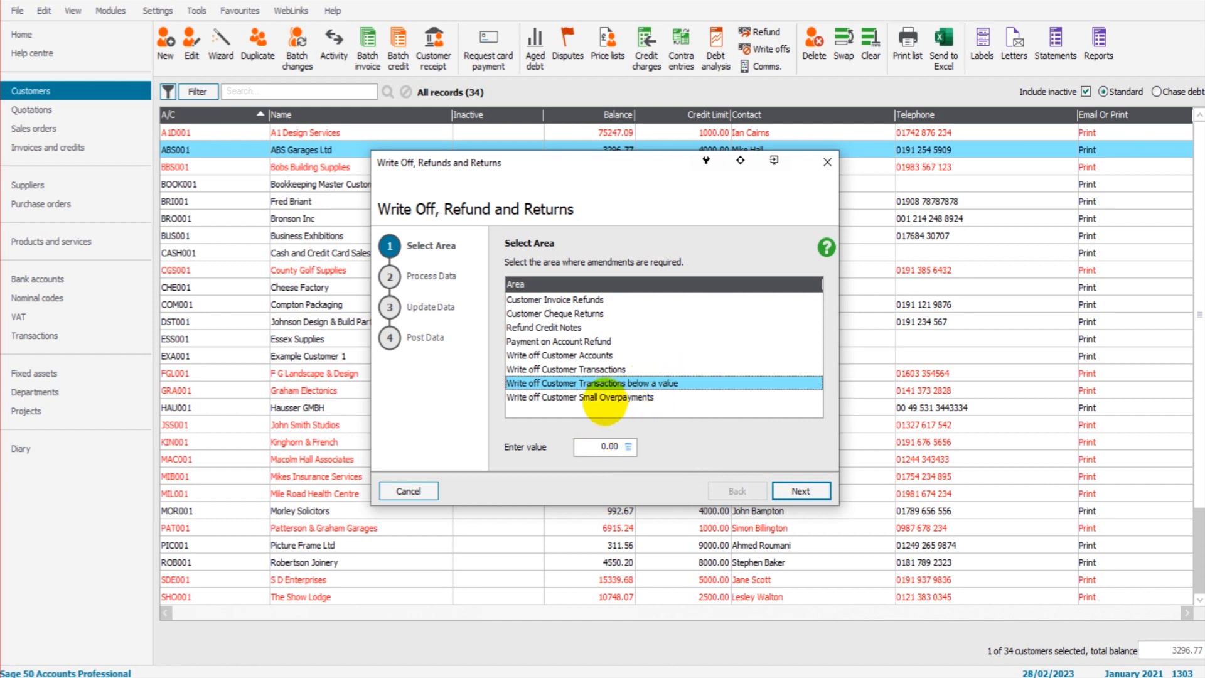
click(625, 397)
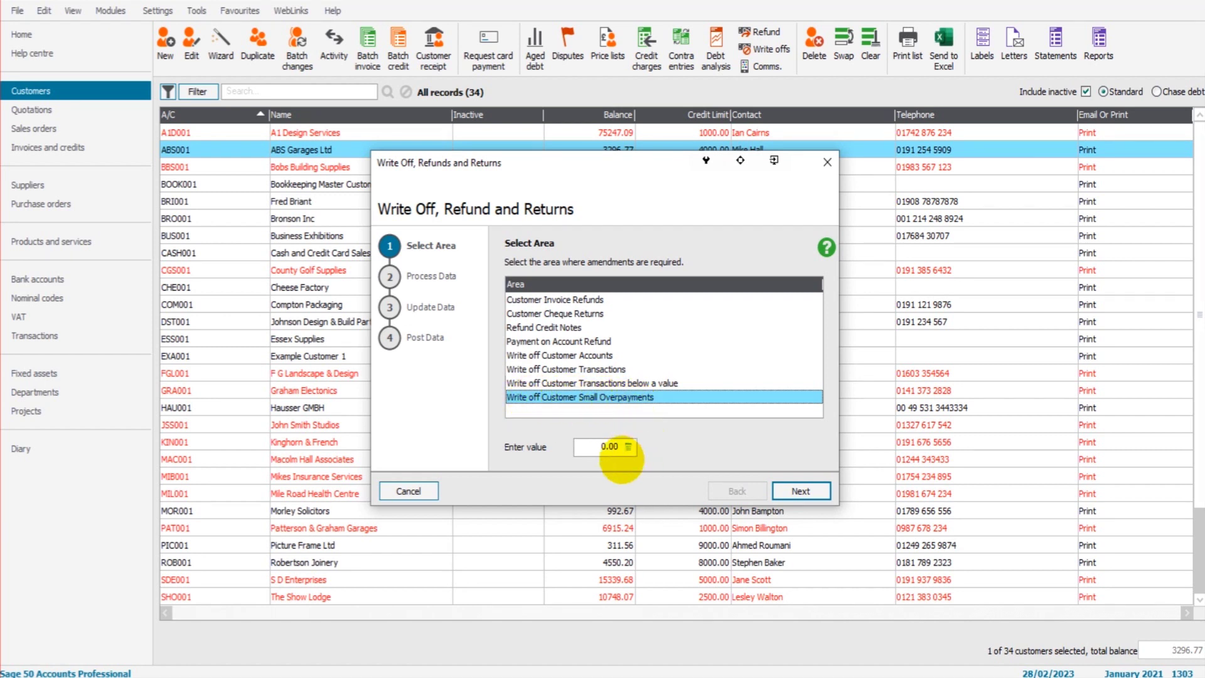
click(585, 447)
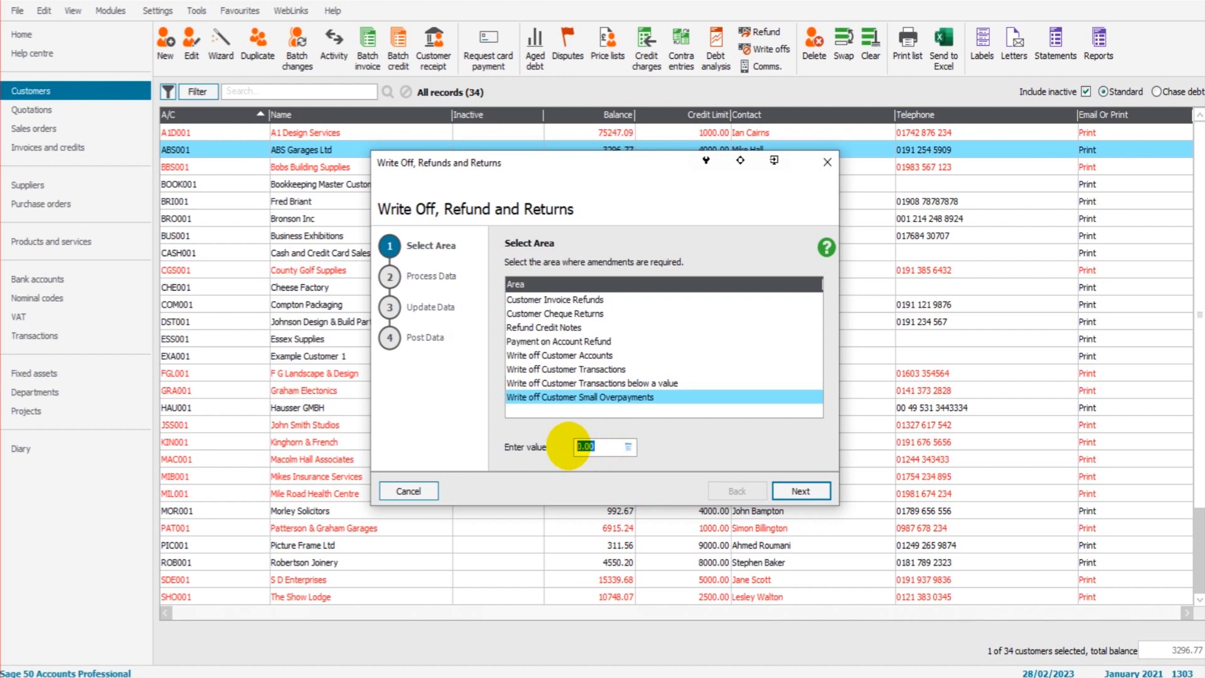
click(590, 446)
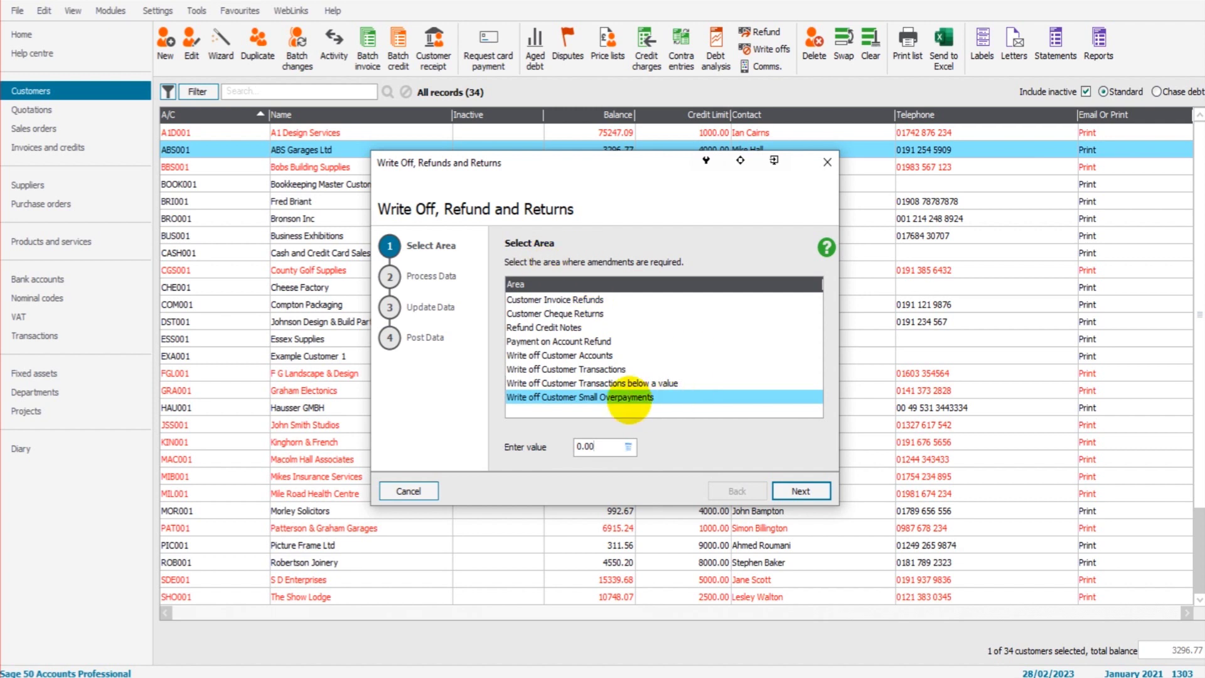
click(602, 368)
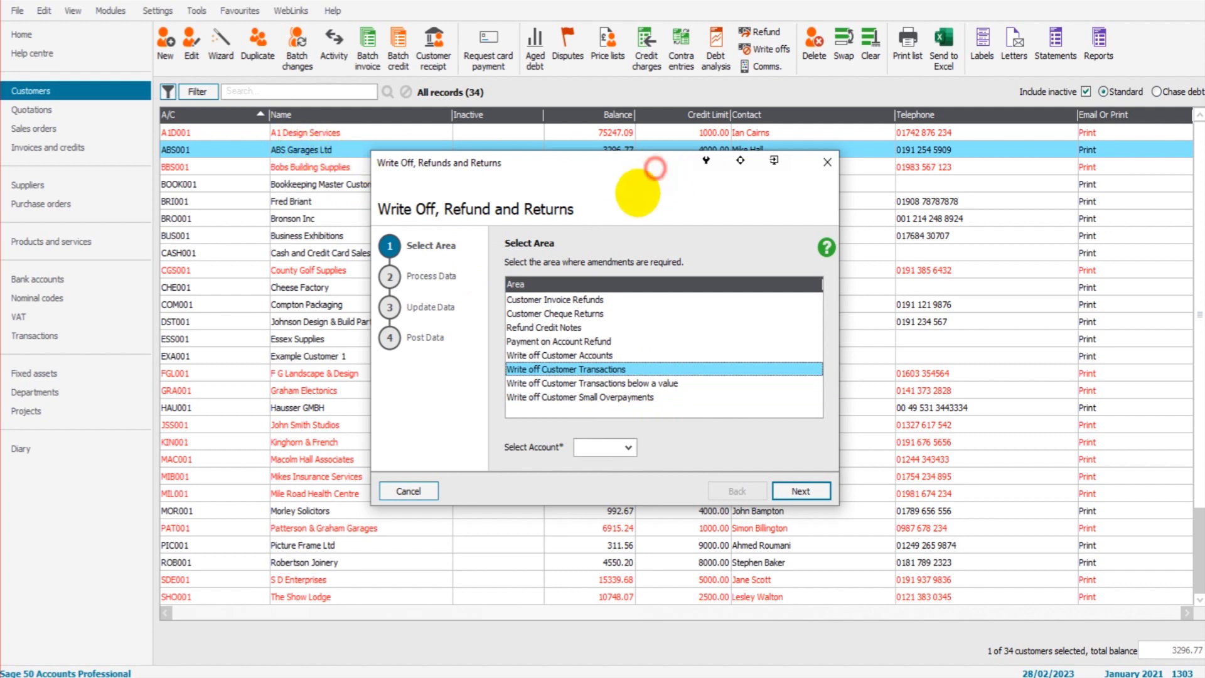
drag(646, 179, 628, 203)
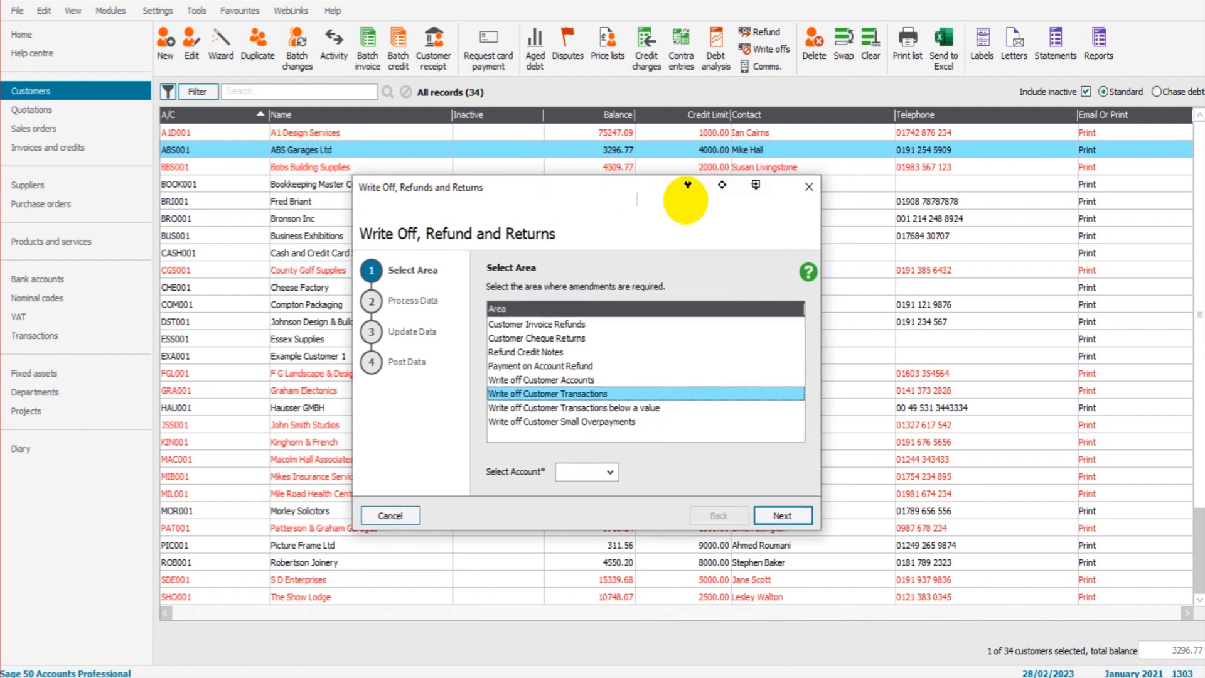
click(807, 185)
Step: Recheck which transactions are outstanding for ABS Garages Ltd in its activity, and close the activity window
click(586, 396)
click(329, 47)
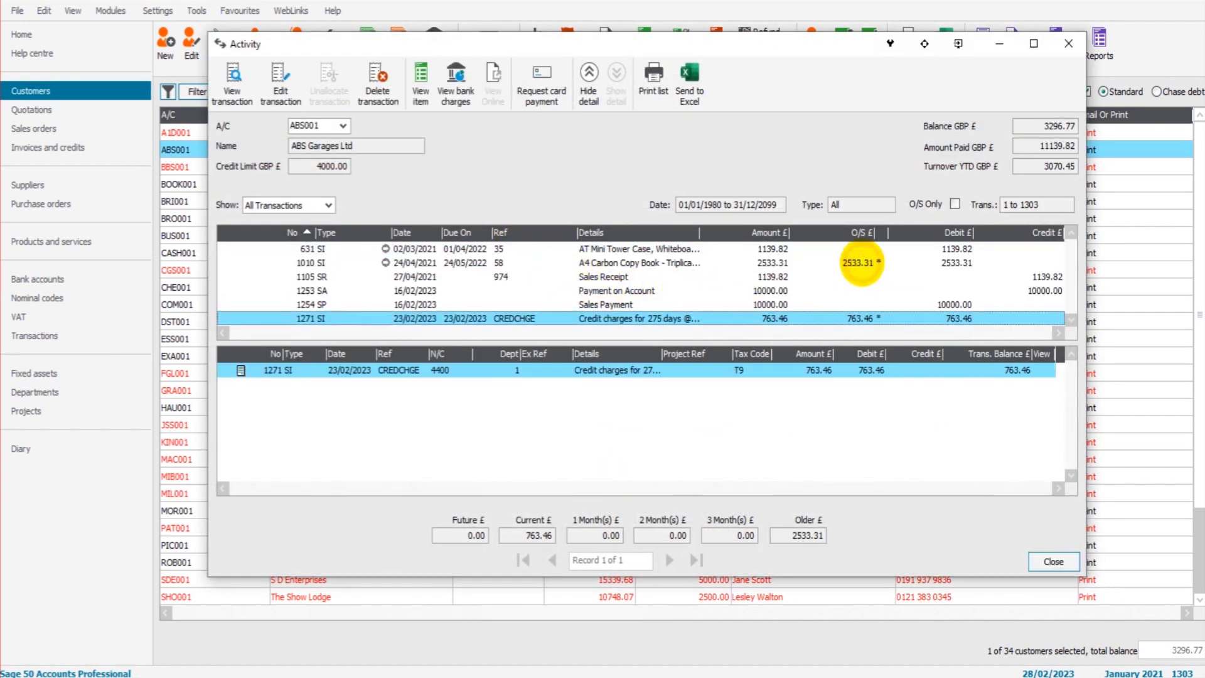
click(857, 263)
click(868, 318)
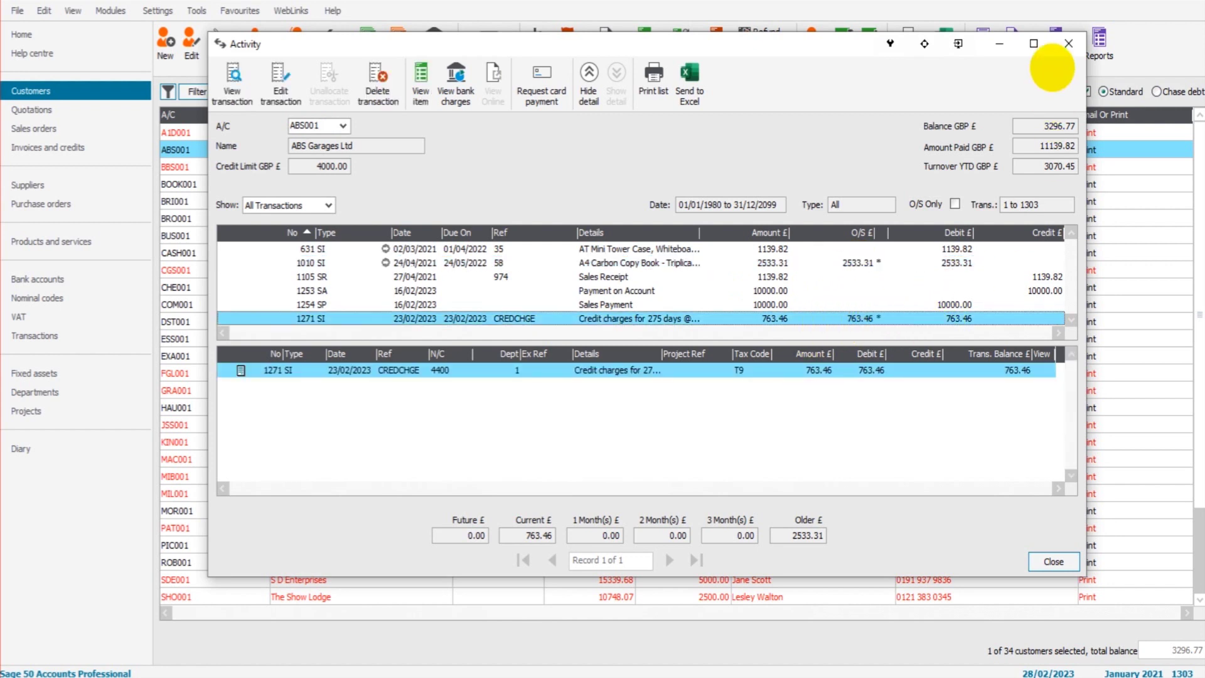
click(1067, 44)
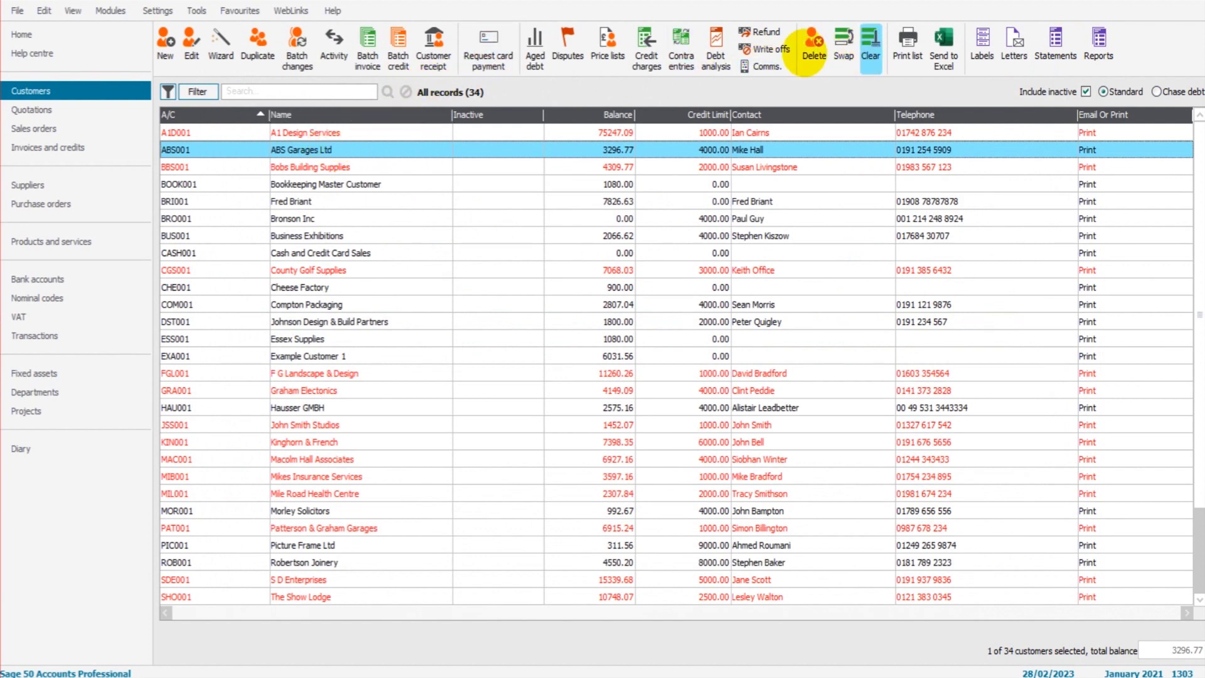
Step: Start the customer write off, refund and returns wizard and choose to write off customer transactions for ABS Garages Ltd
click(771, 49)
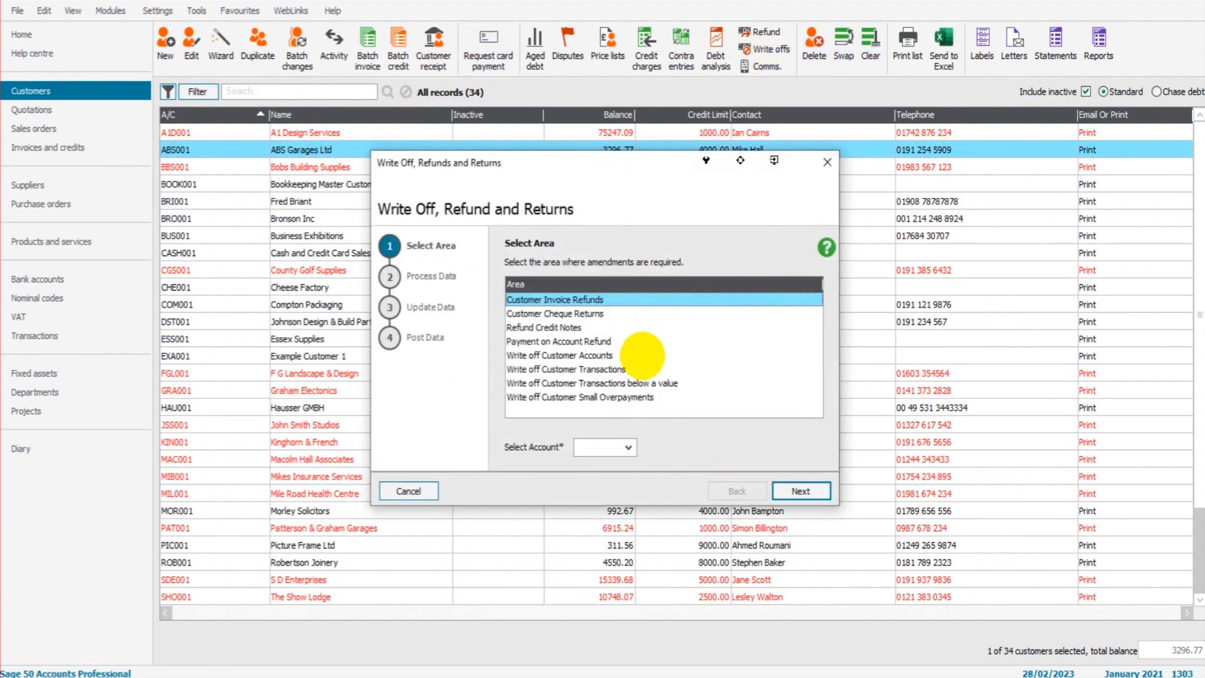
click(609, 368)
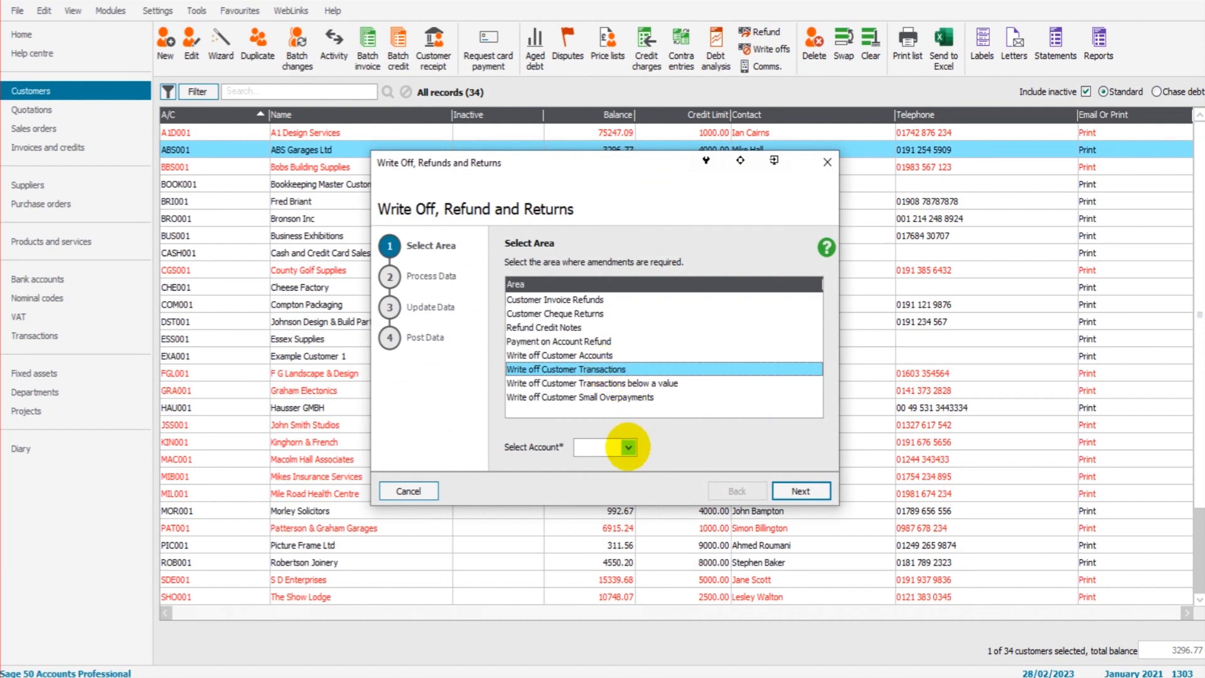
click(573, 354)
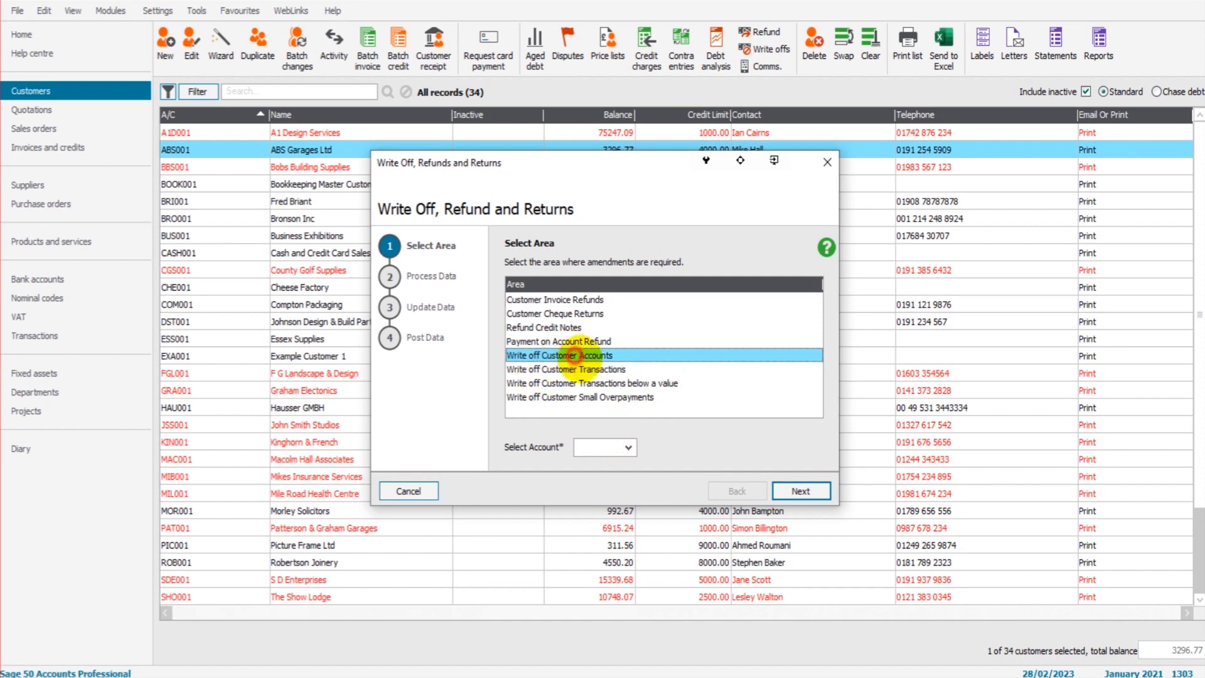
click(628, 448)
click(667, 500)
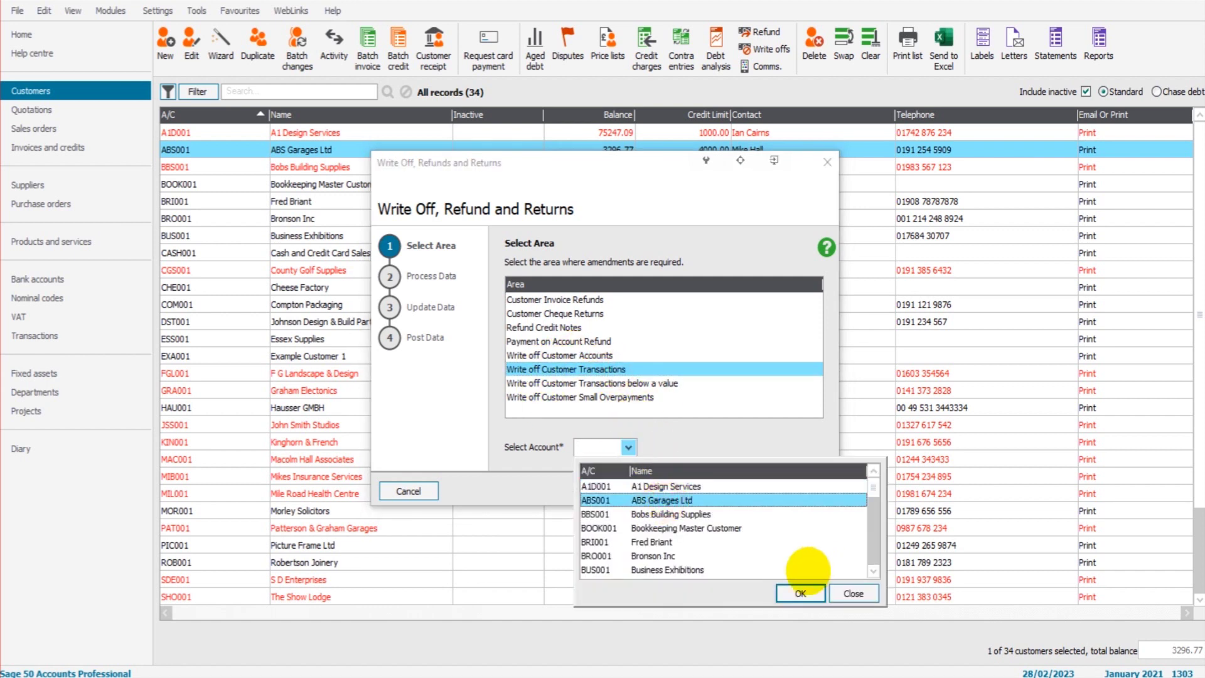
click(798, 592)
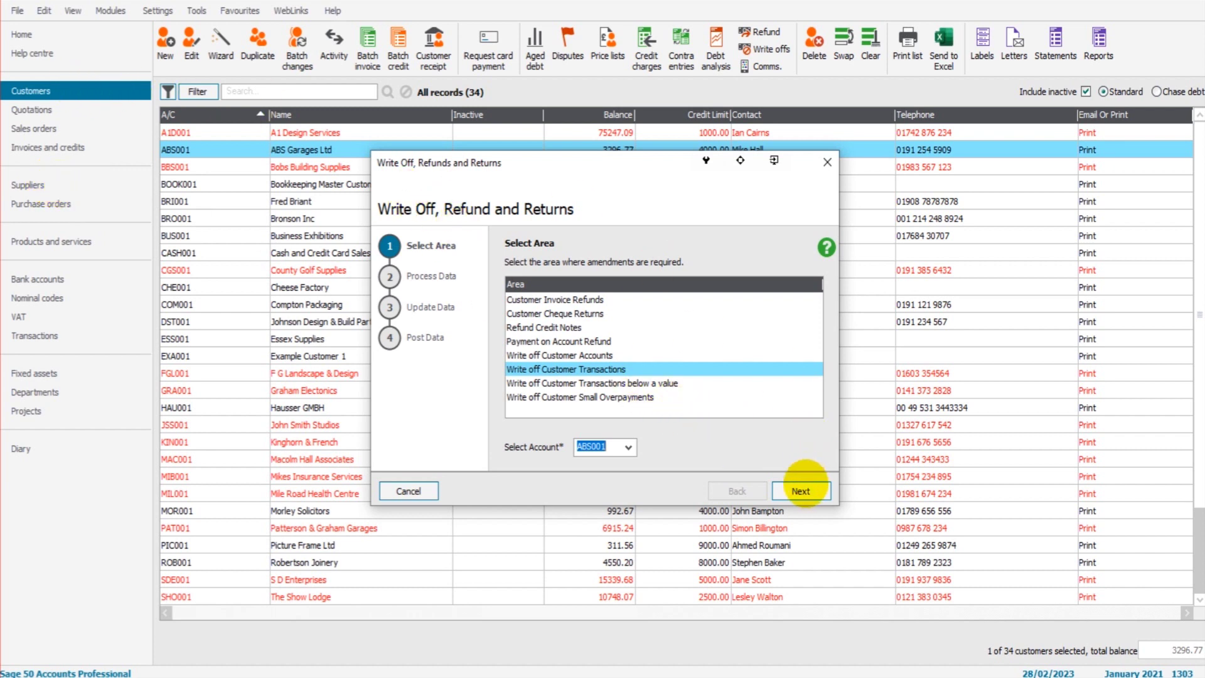
click(800, 491)
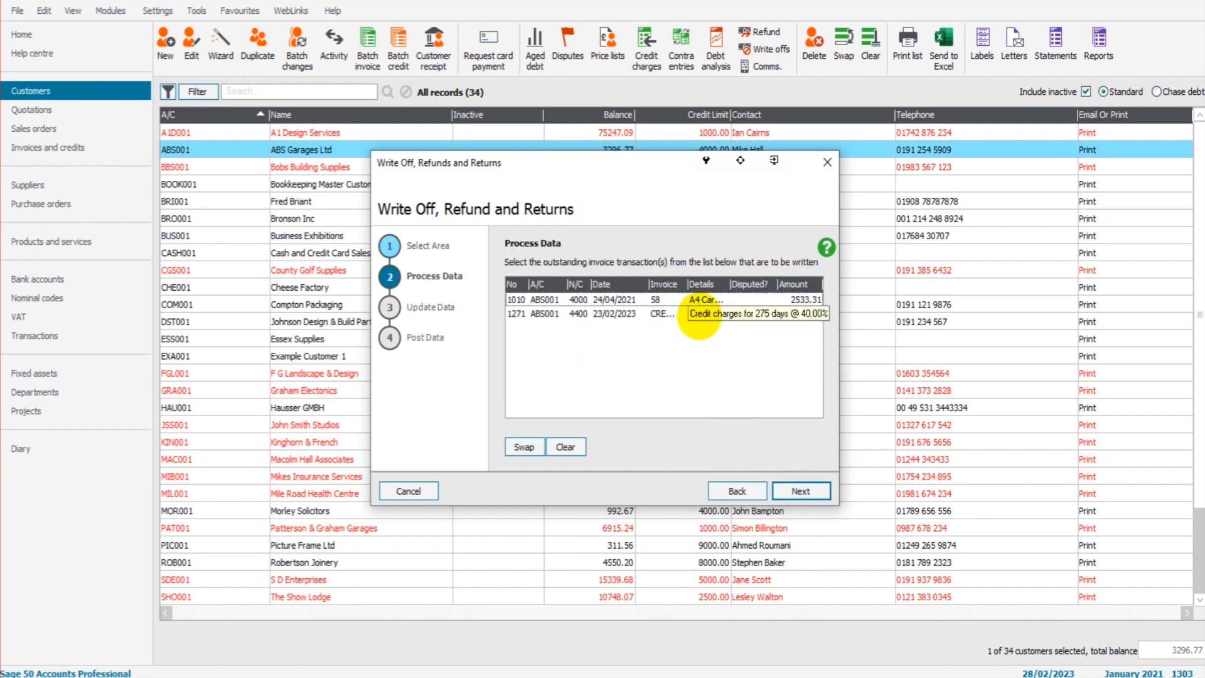
Step: Select the credit charge transaction of 23/02/2023 for write-off, dated 31/12/2022 with the additional reference dsfjaf
click(657, 314)
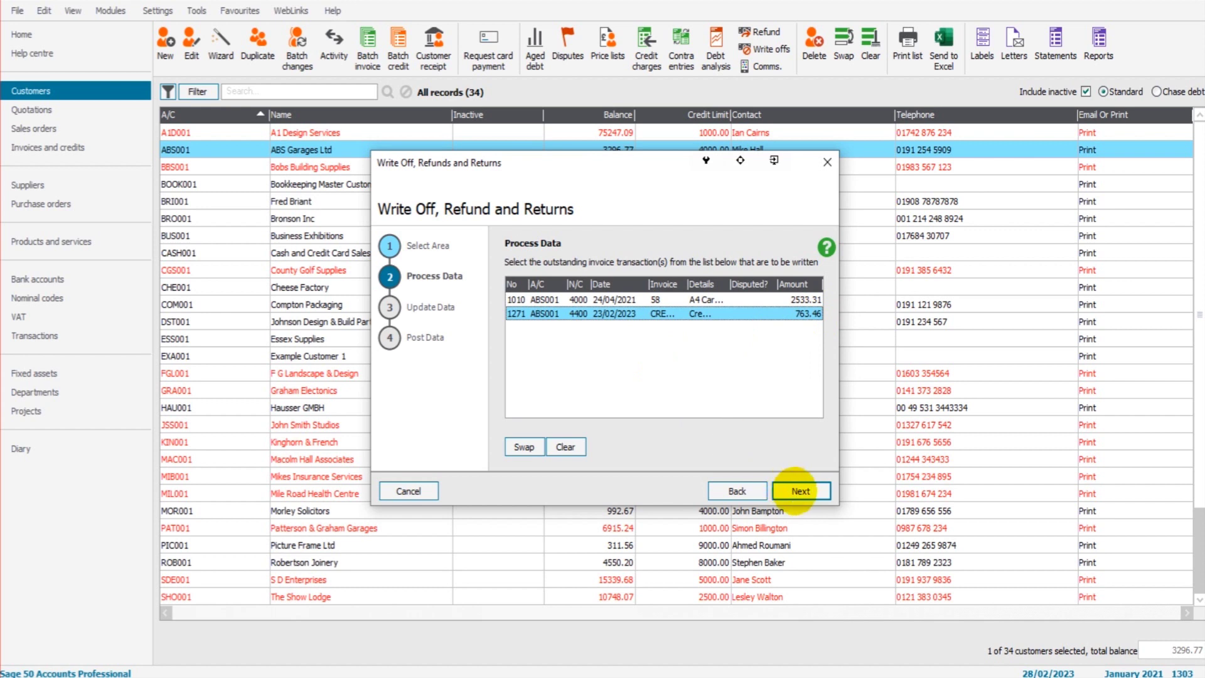
click(797, 490)
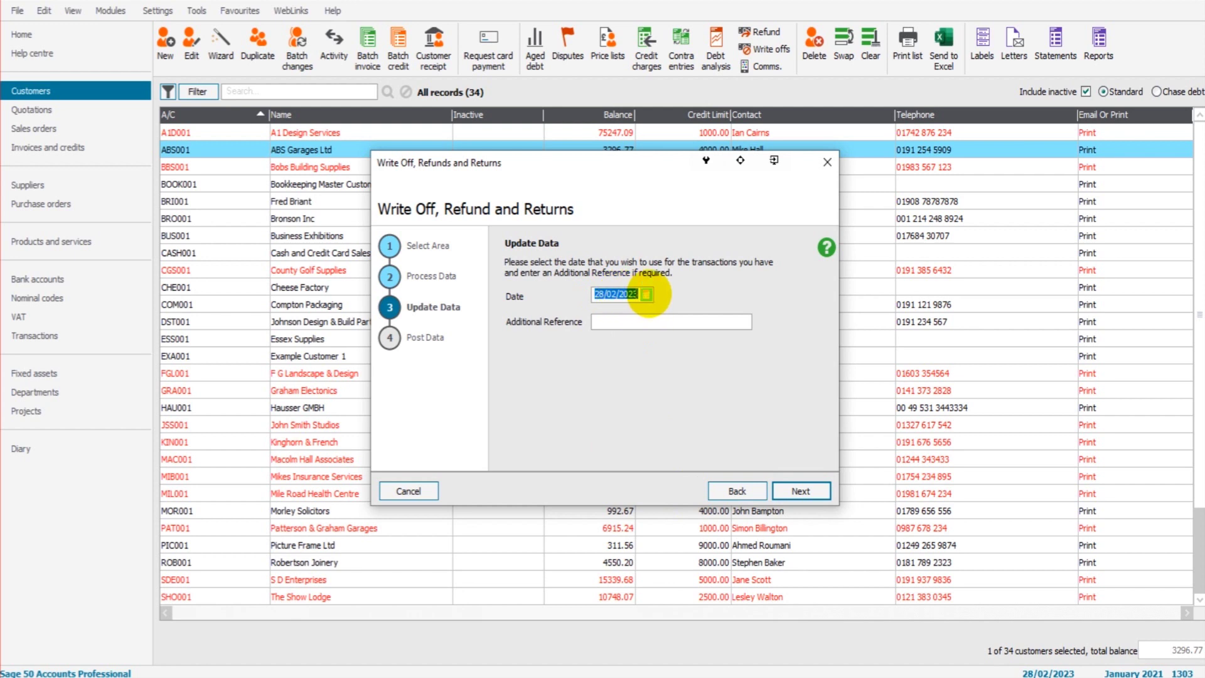
click(646, 294)
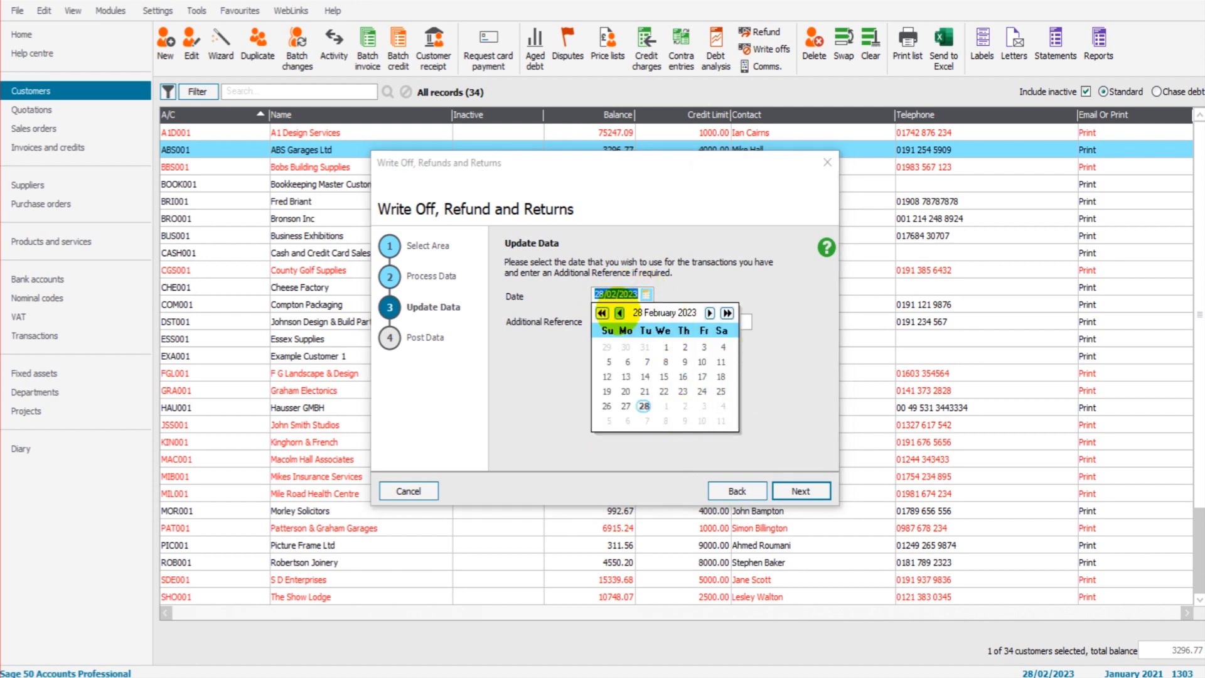
click(795, 347)
click(647, 295)
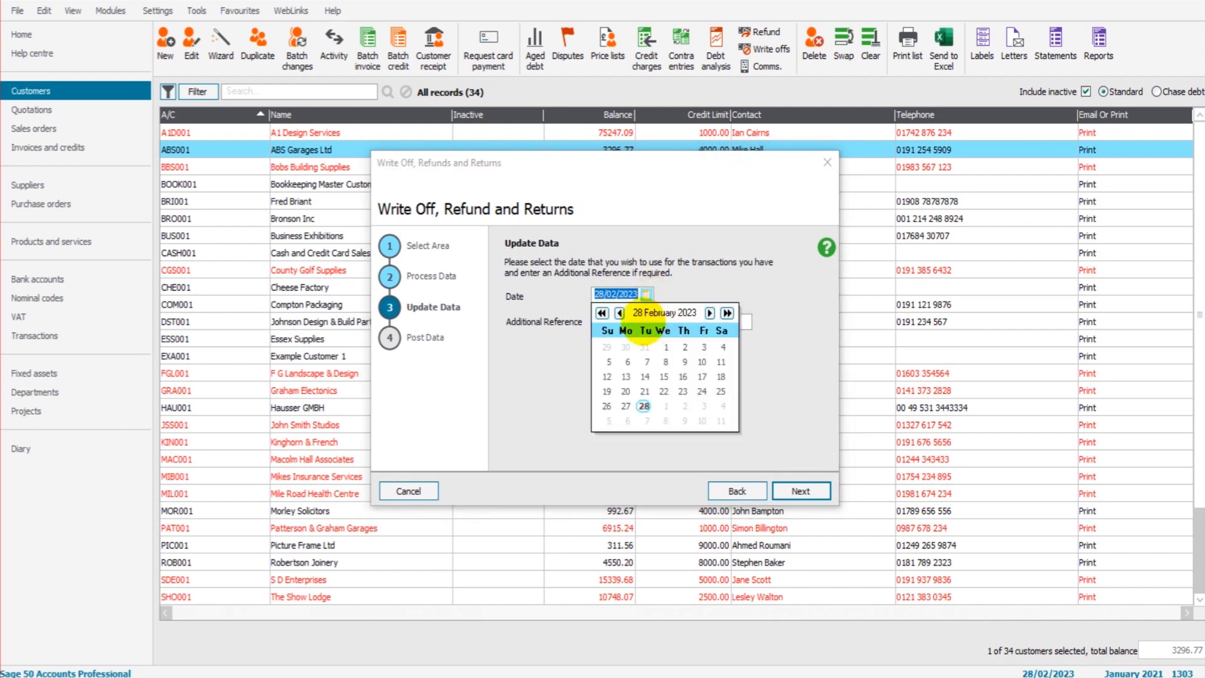
click(620, 312)
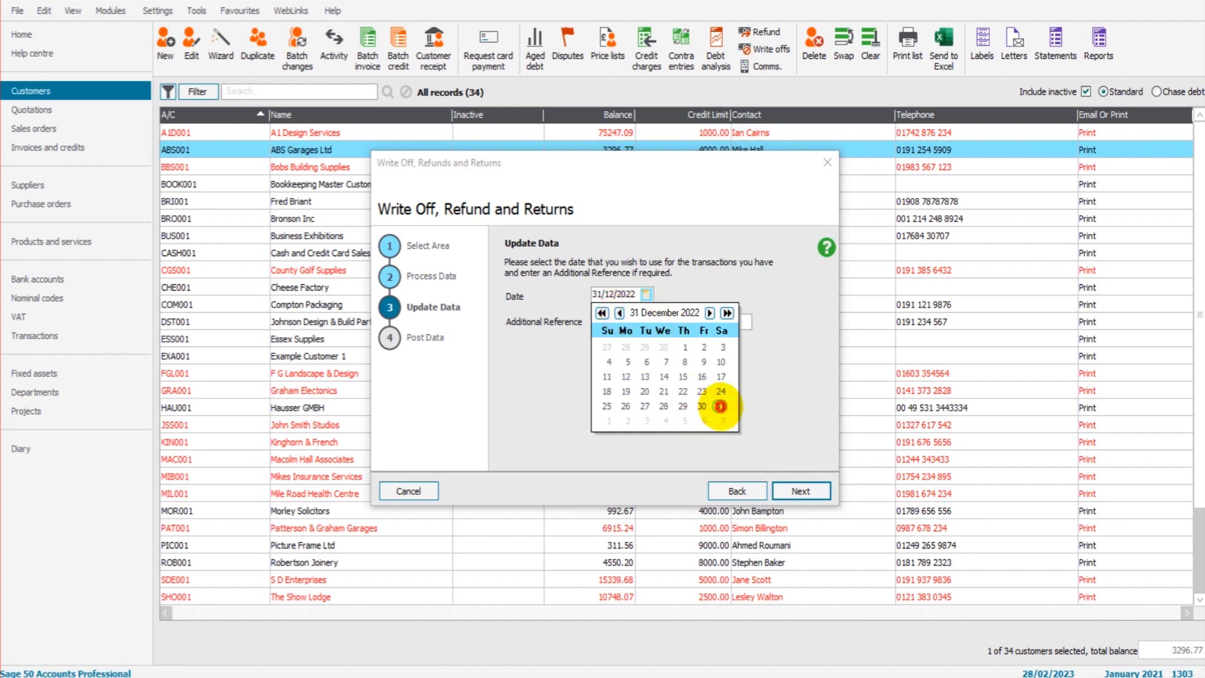
click(720, 406)
click(594, 324)
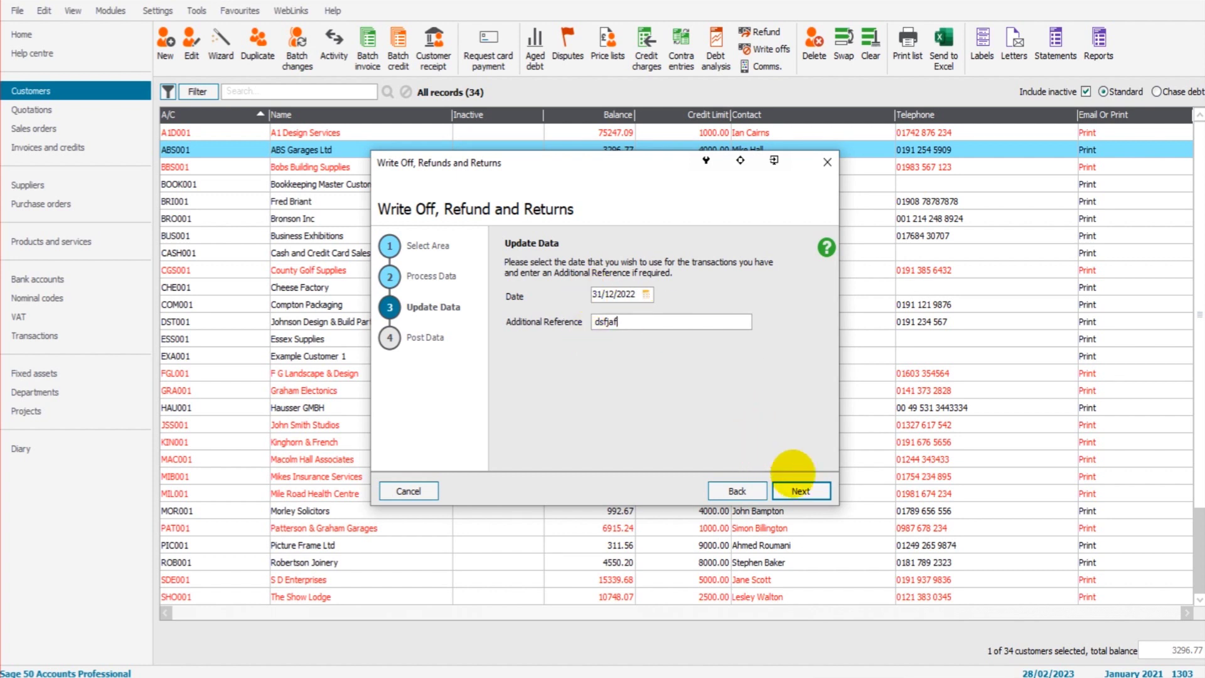
Step: Accept the date outside the financial year and earlier than the transaction, and post the write-off using this date
click(801, 491)
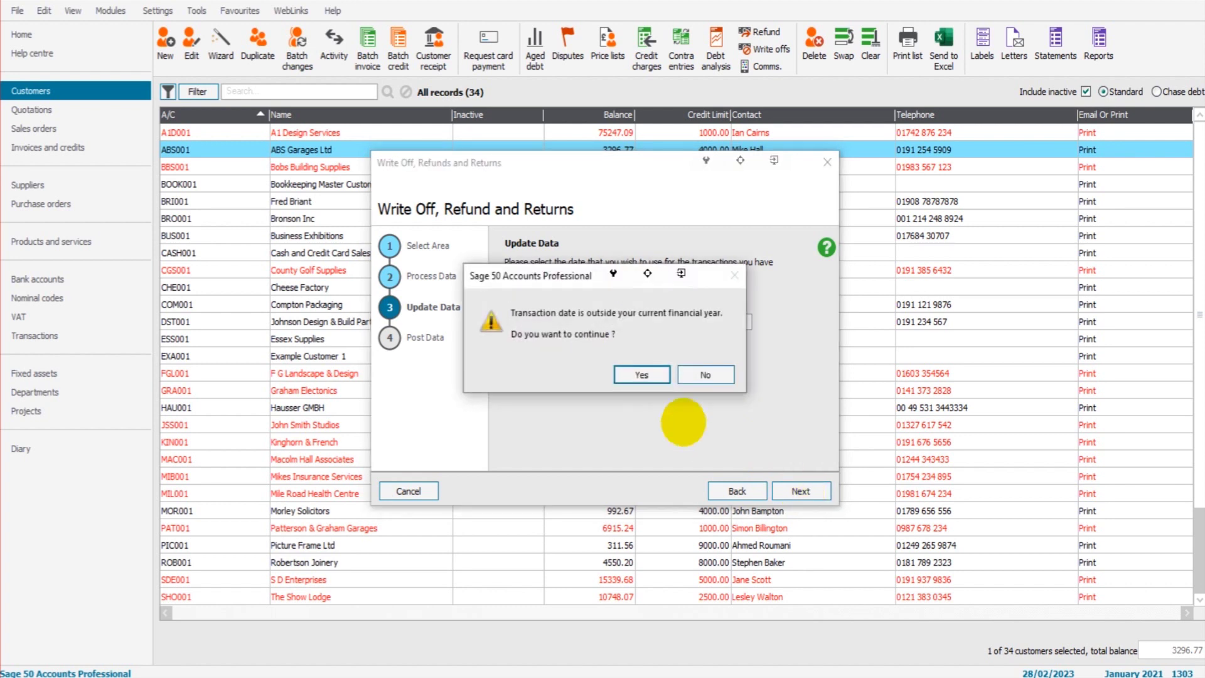
click(638, 371)
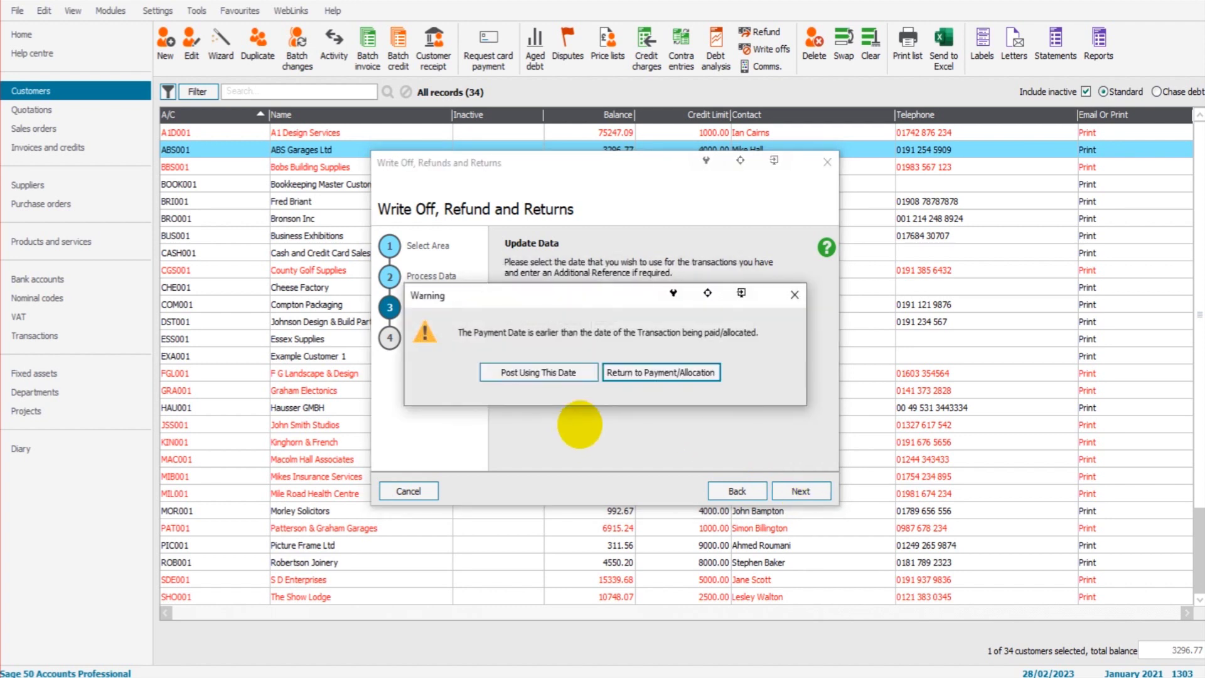
drag(571, 289, 599, 301)
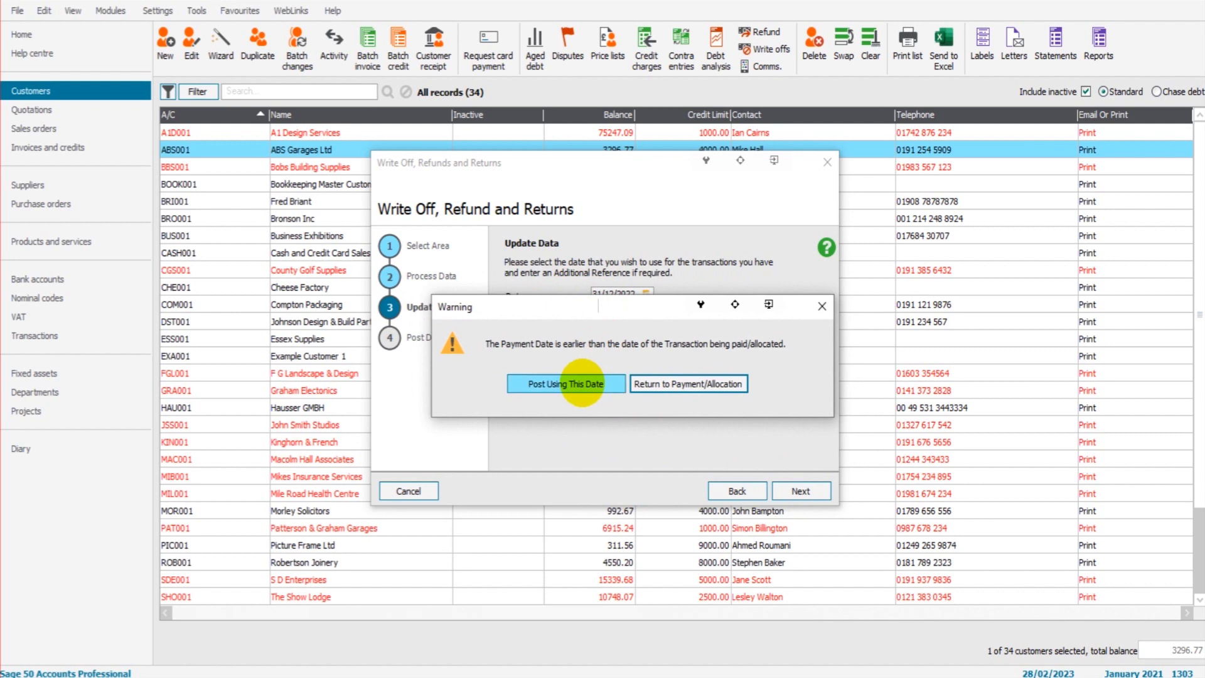
drag(597, 308, 570, 344)
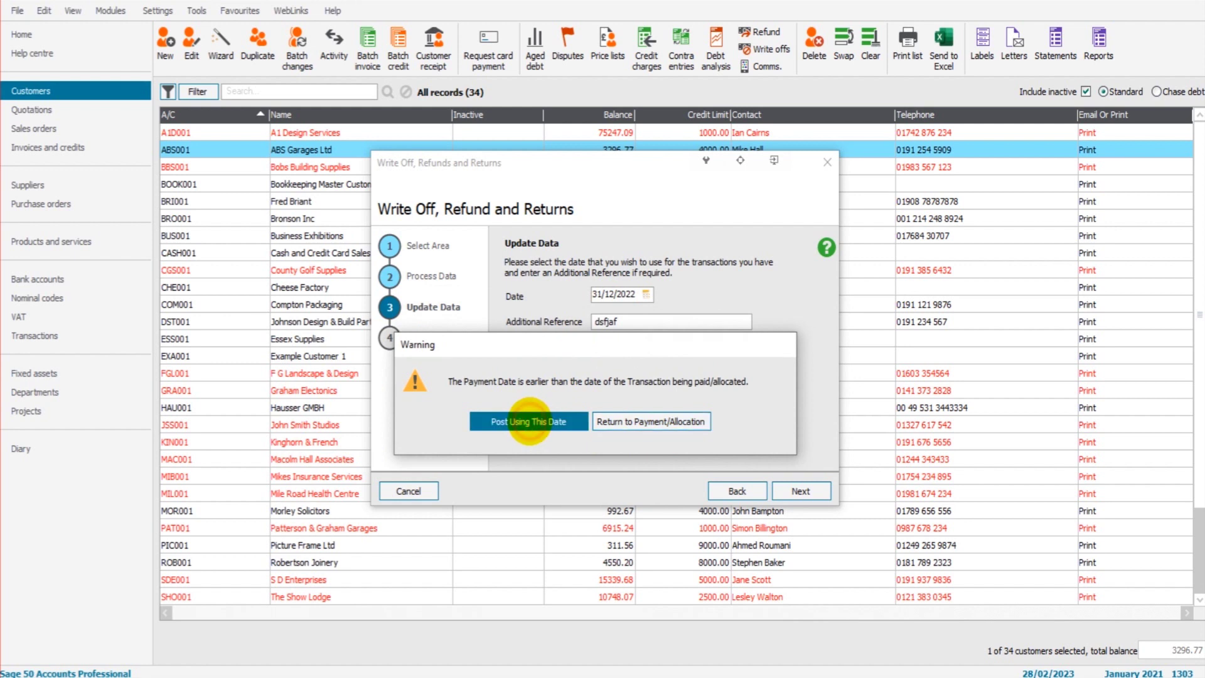
click(529, 422)
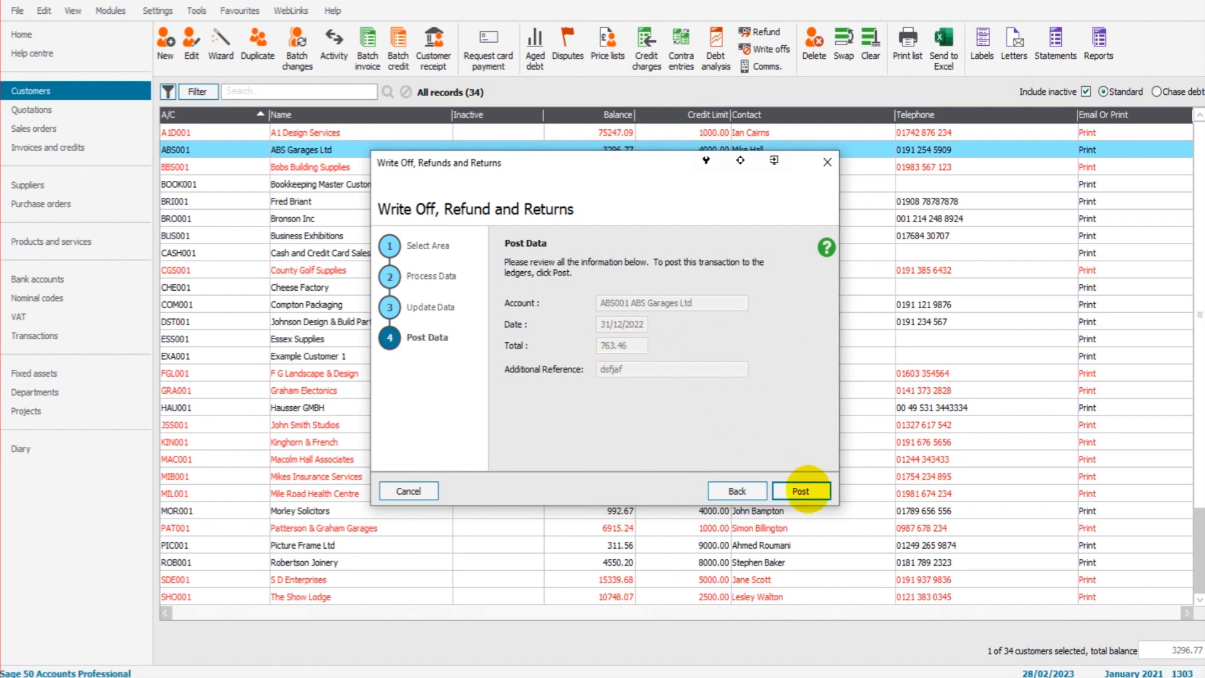
click(802, 491)
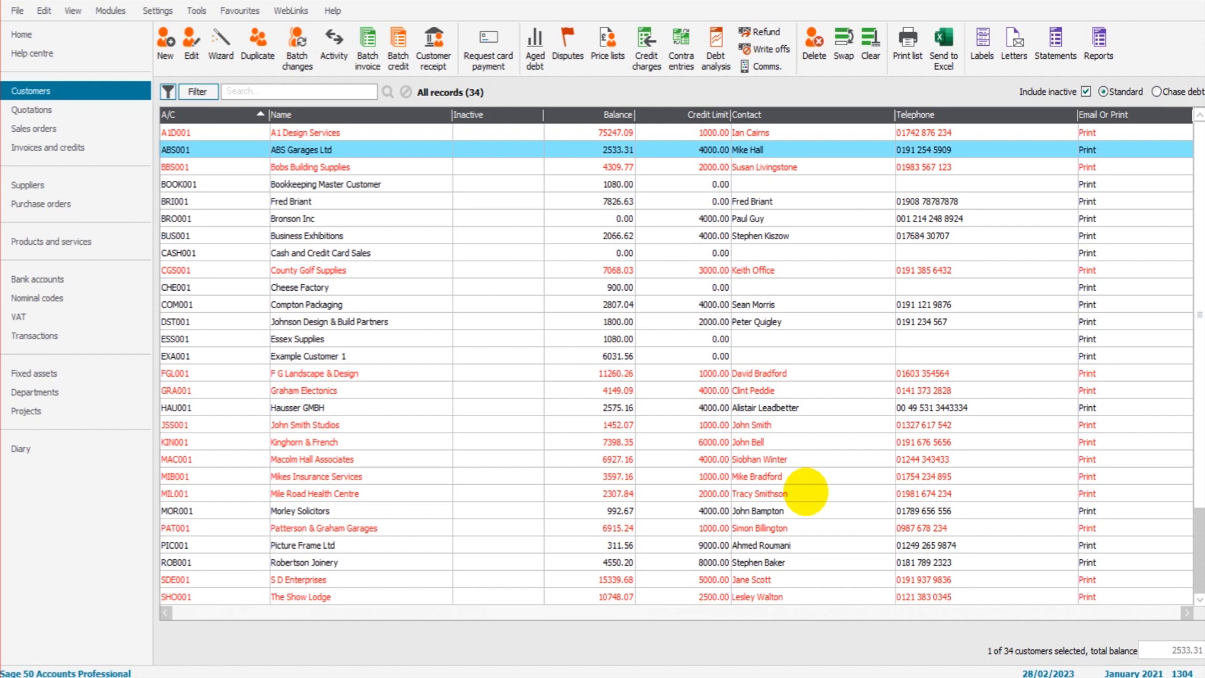
Step: Review the bad debt write-off entry in the activity of ABS Garages Ltd and close the activity window
click(362, 153)
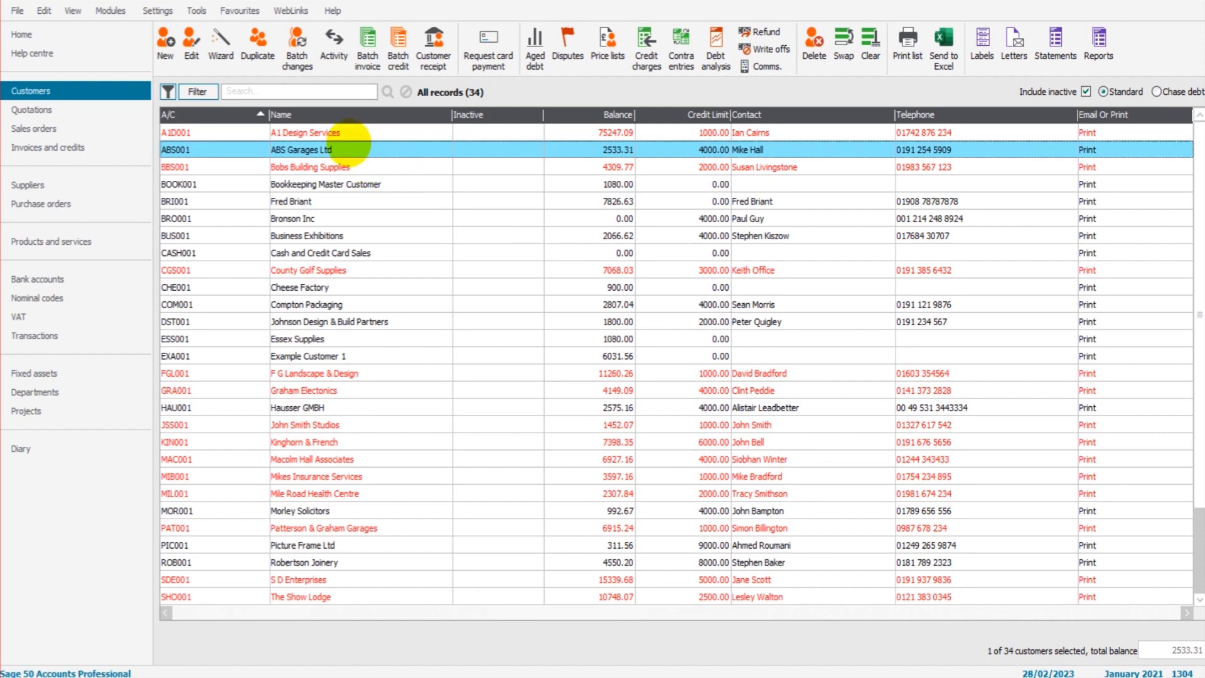
click(333, 47)
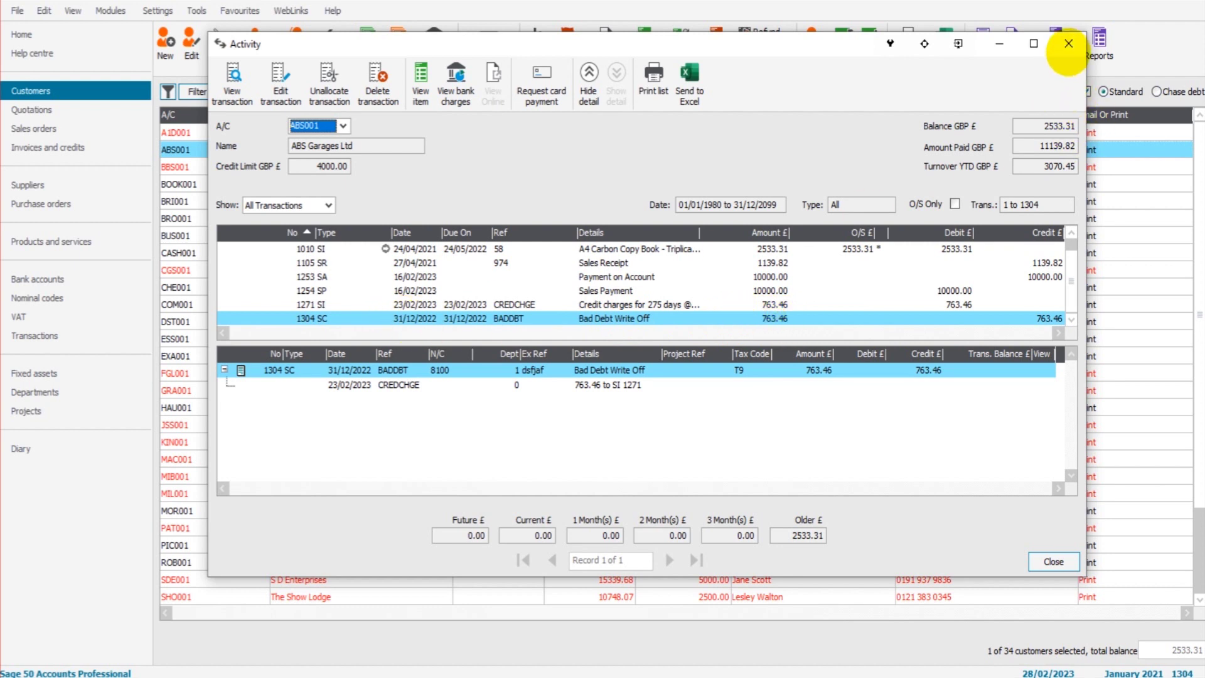
click(1068, 43)
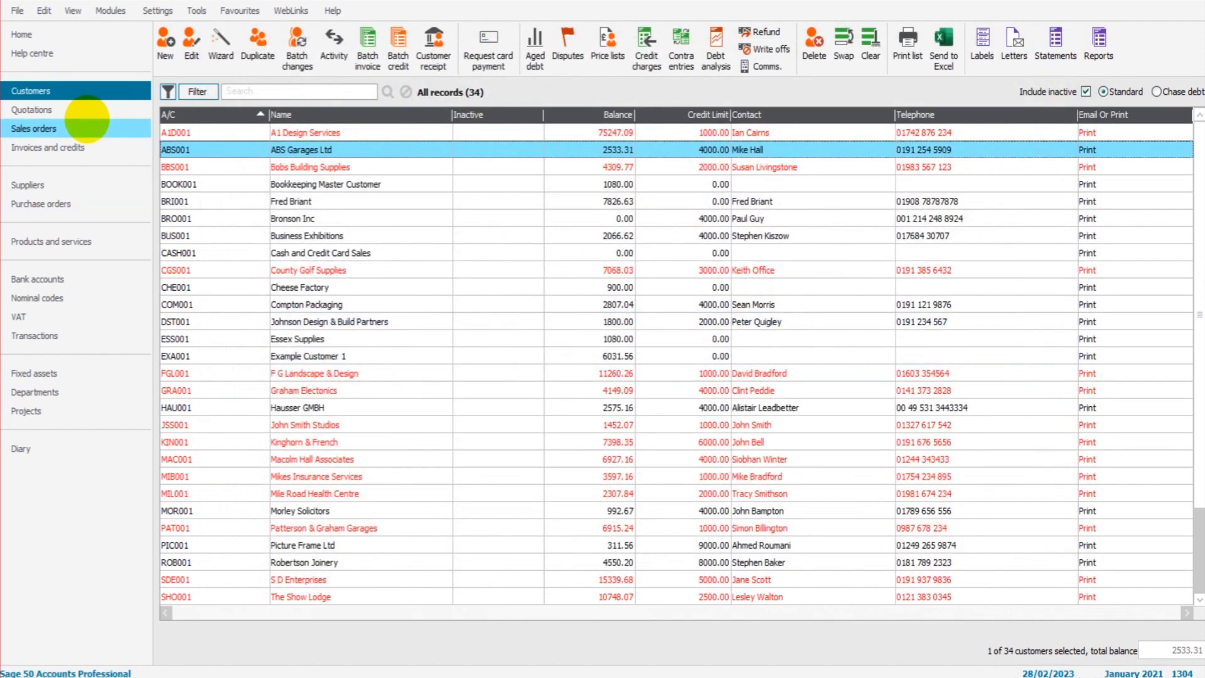
Step: Open the activity of nominal code 8100 Bad Debt Write Off, examine the 31/12/2022 write-off entry, and close it
click(84, 298)
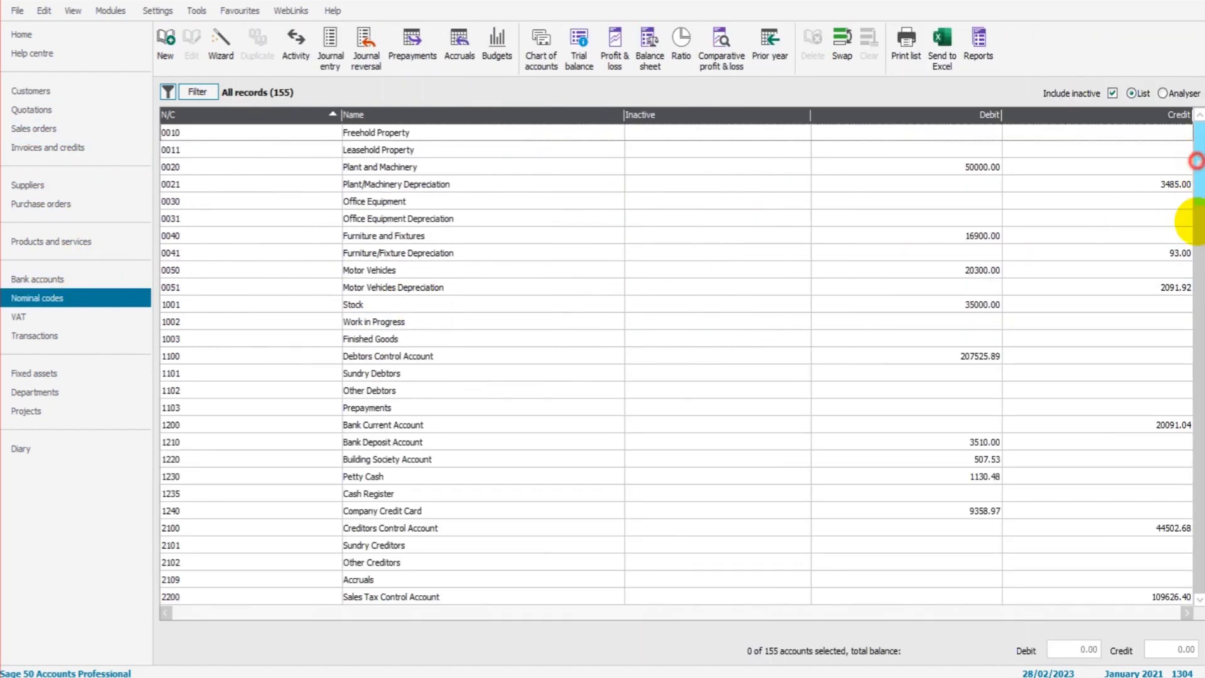
drag(1199, 213, 1199, 549)
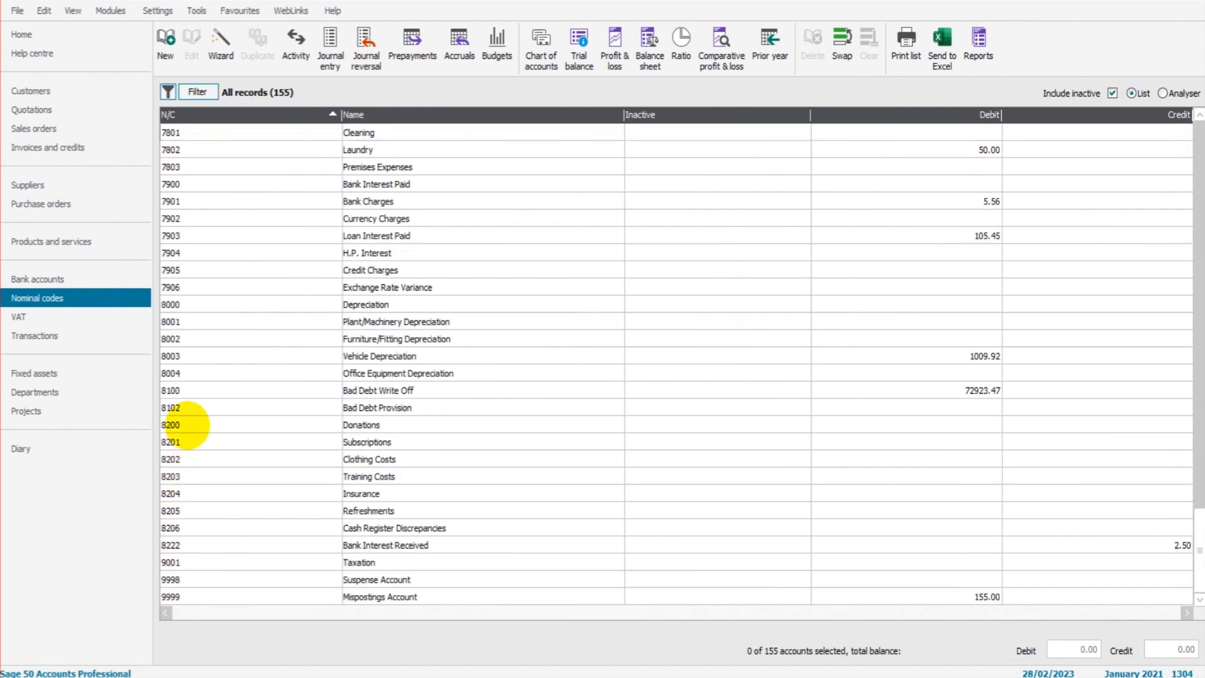
click(417, 390)
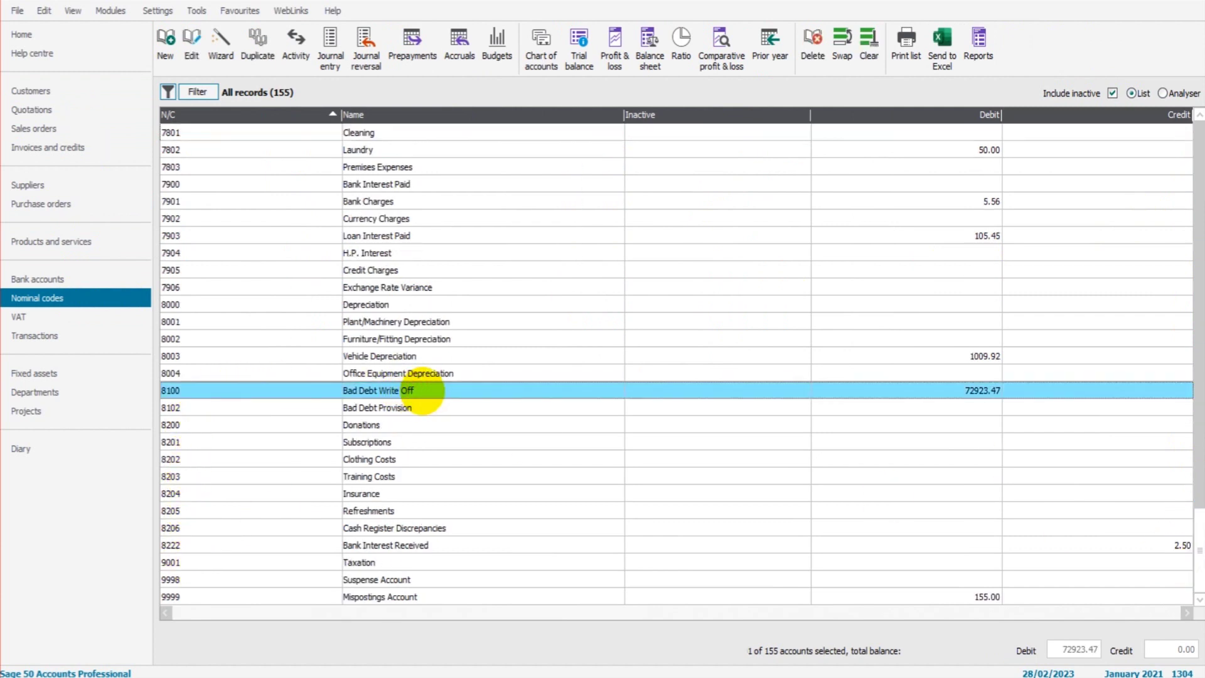
click(296, 51)
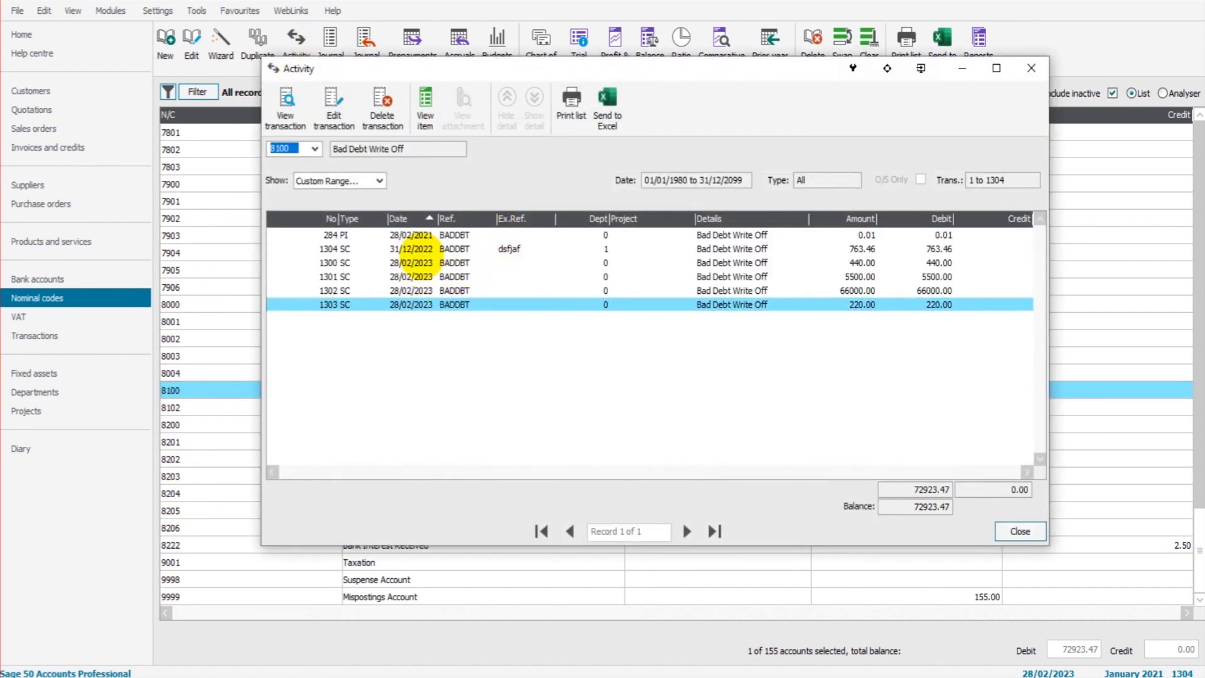
click(411, 249)
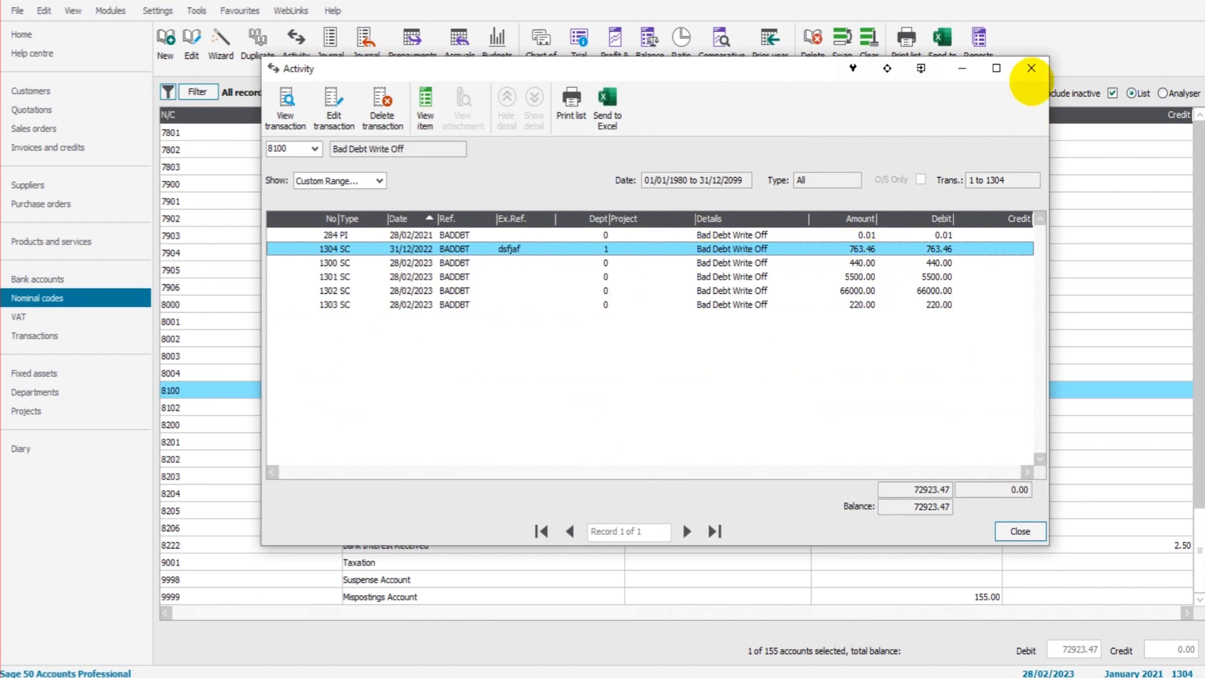
click(1031, 68)
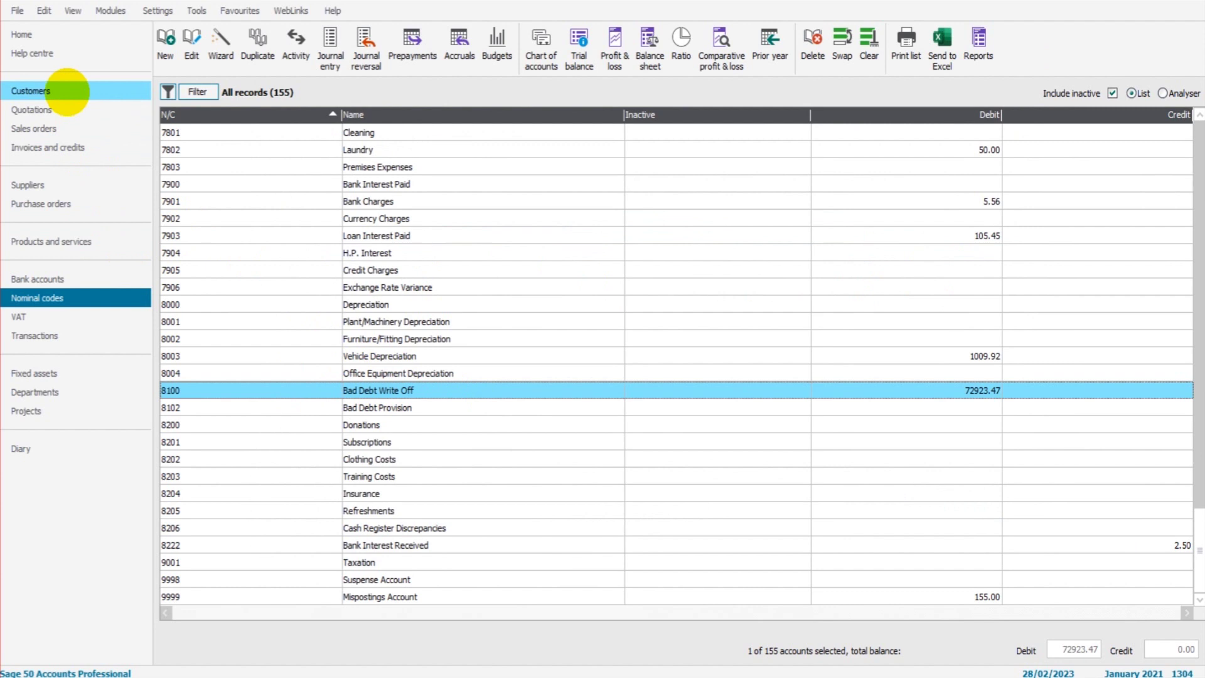
Step: View the areas offered by the suppliers' write off, refund and returns wizard, then exit it
click(74, 182)
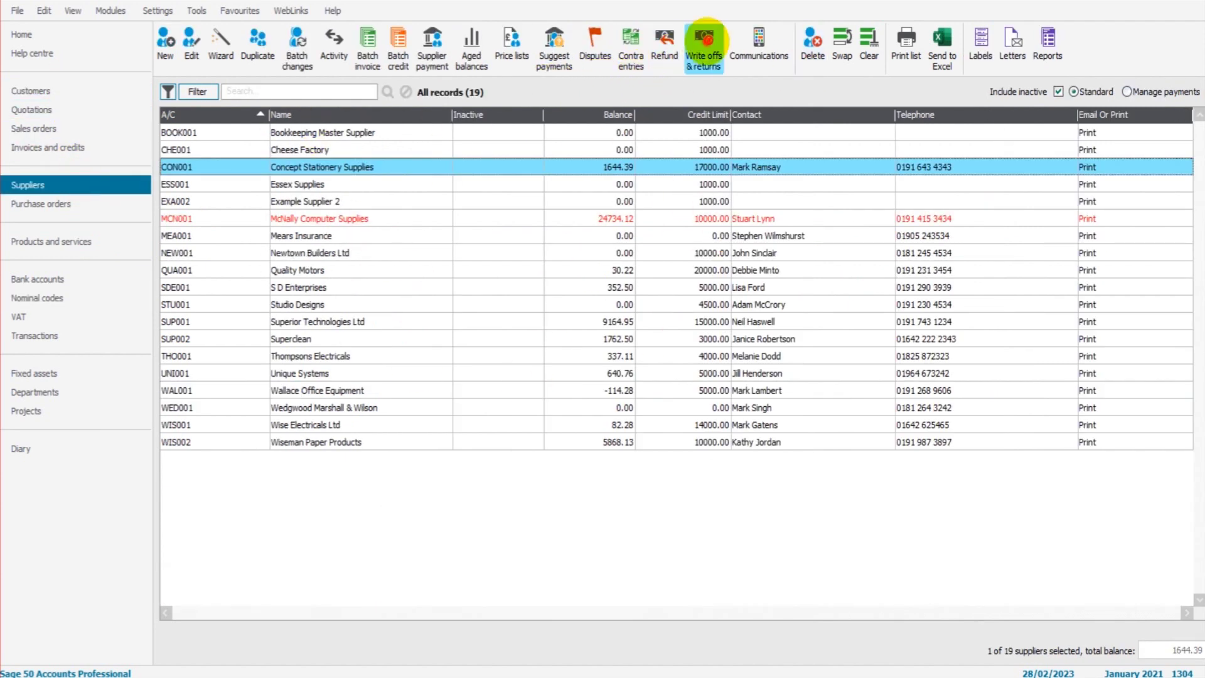
click(703, 49)
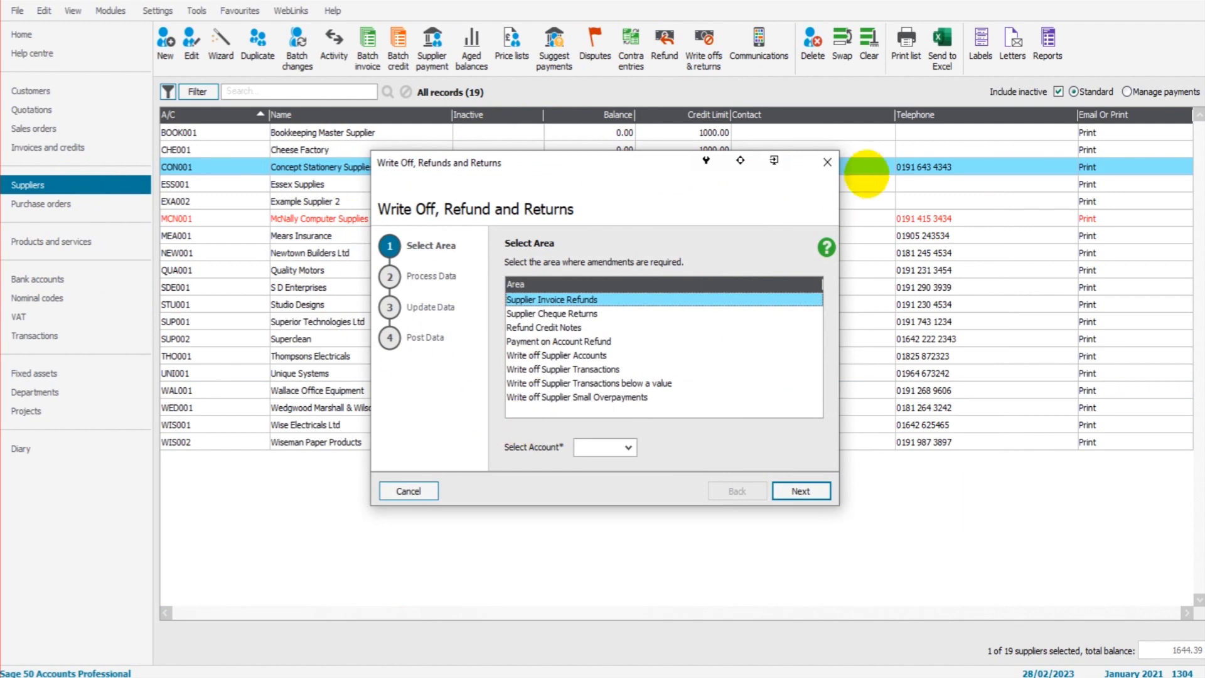
click(827, 162)
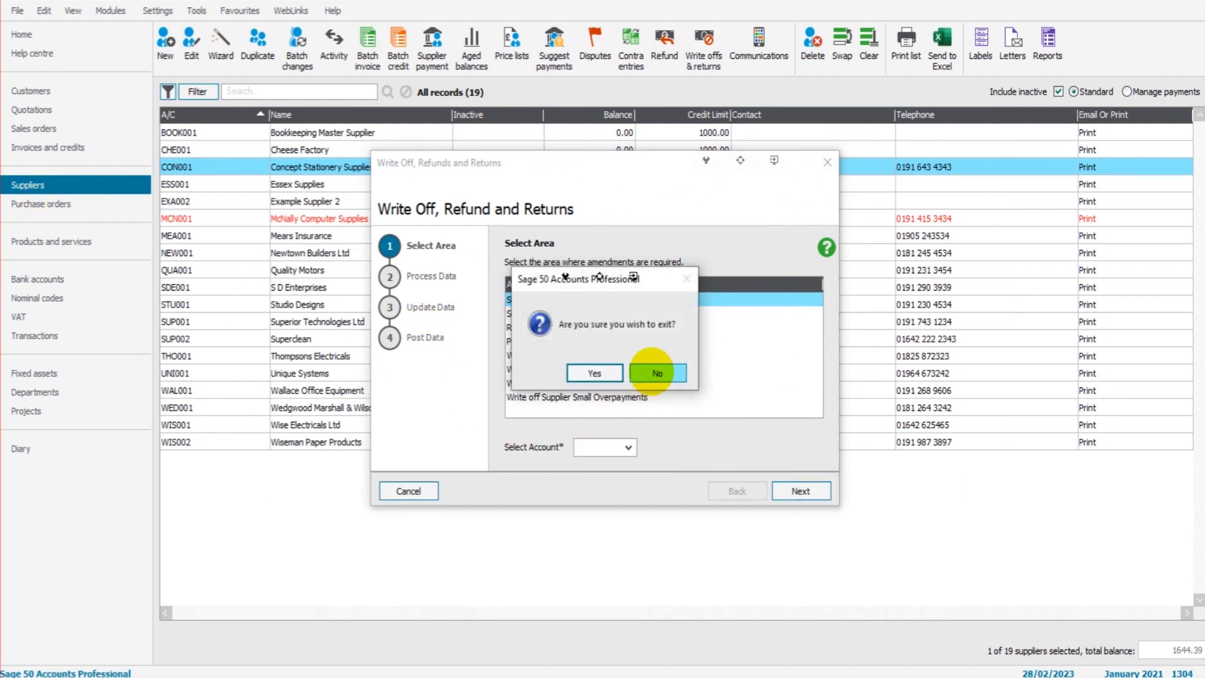
click(653, 368)
click(827, 162)
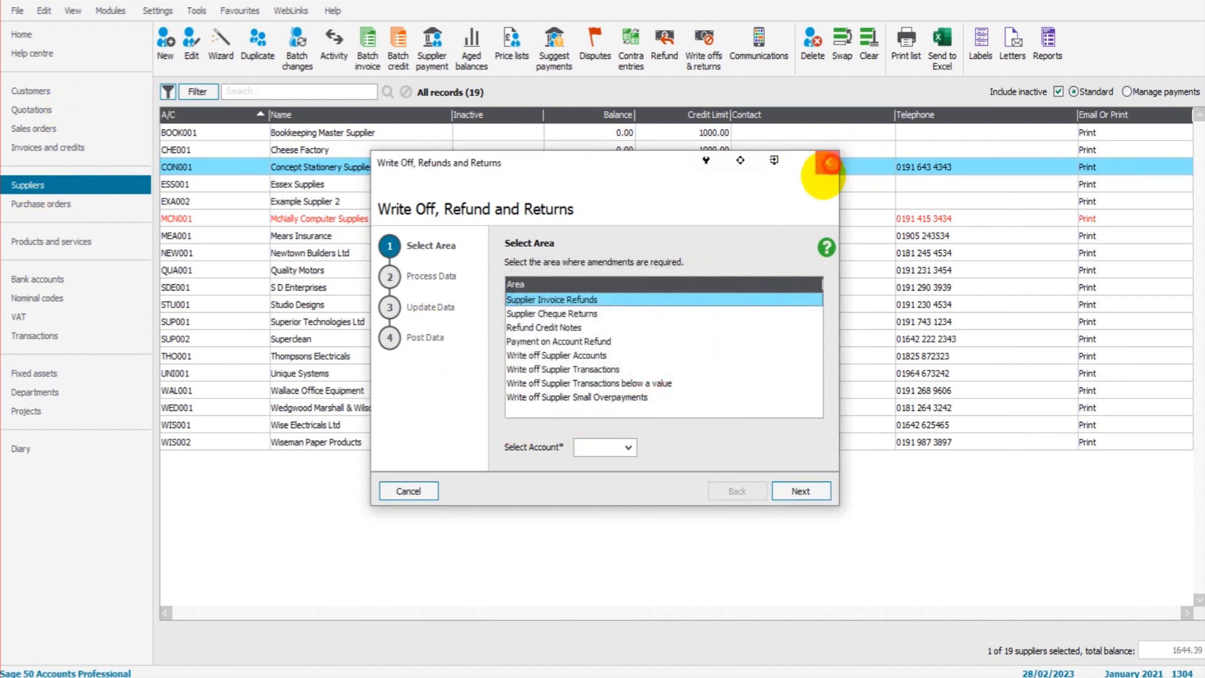
click(594, 374)
Step: Return to the customers list and examine the transaction activity of Bookkeeping Master Customer, then close it
click(24, 93)
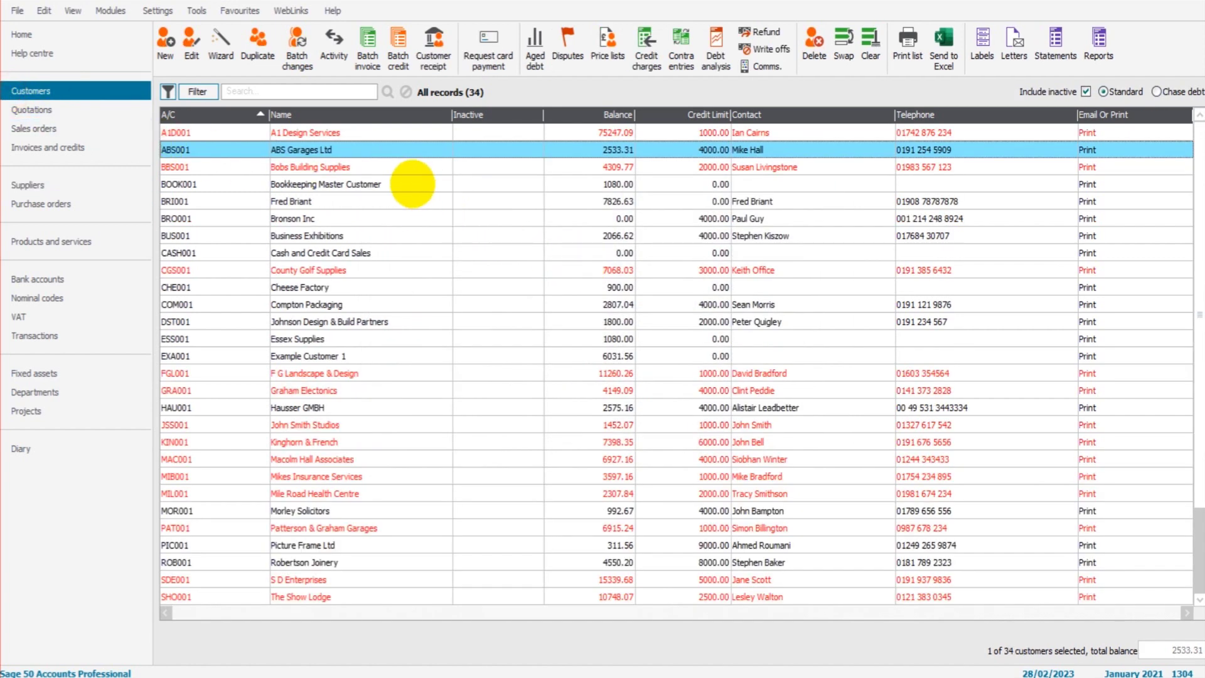
click(412, 183)
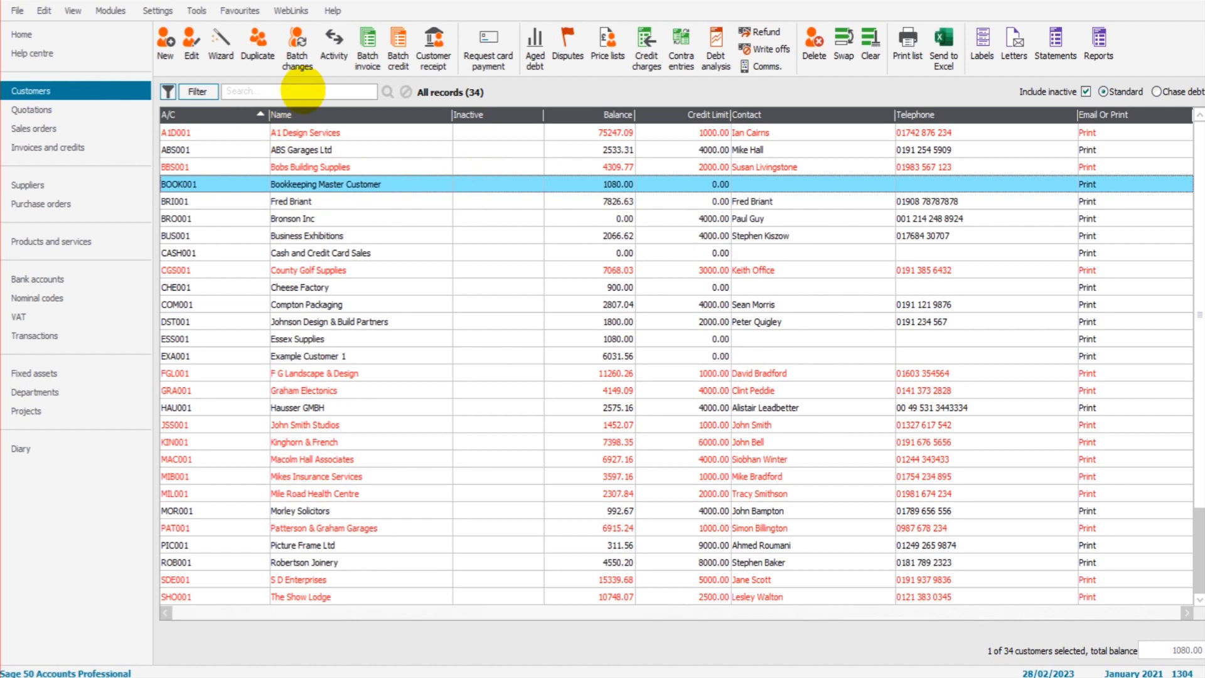
click(334, 60)
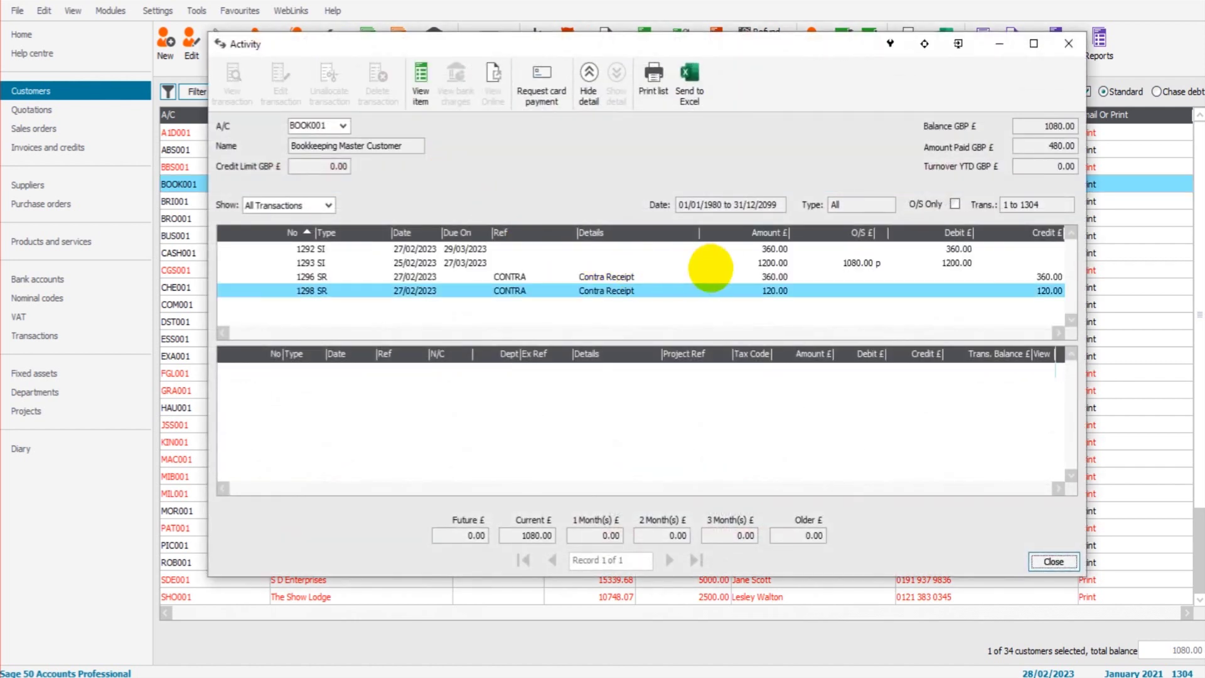
click(1069, 43)
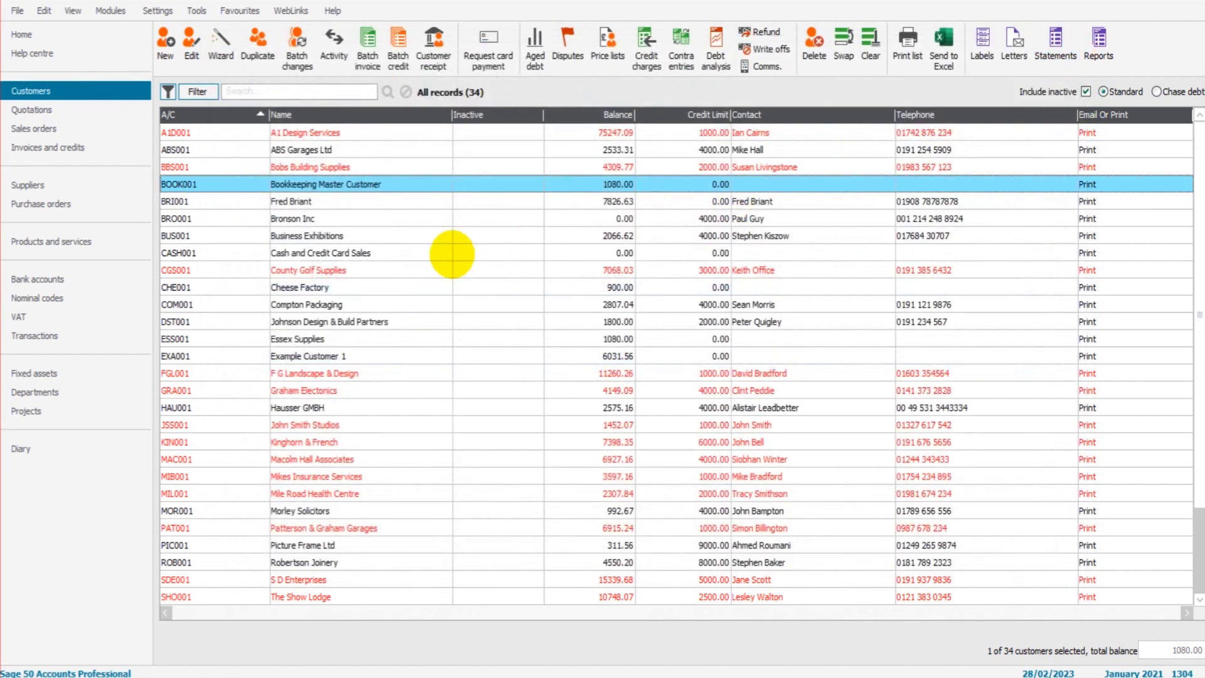
Step: Open the activity of customer Business Exhibitions, examine its outstanding invoice and payment on account, and close it
click(519, 235)
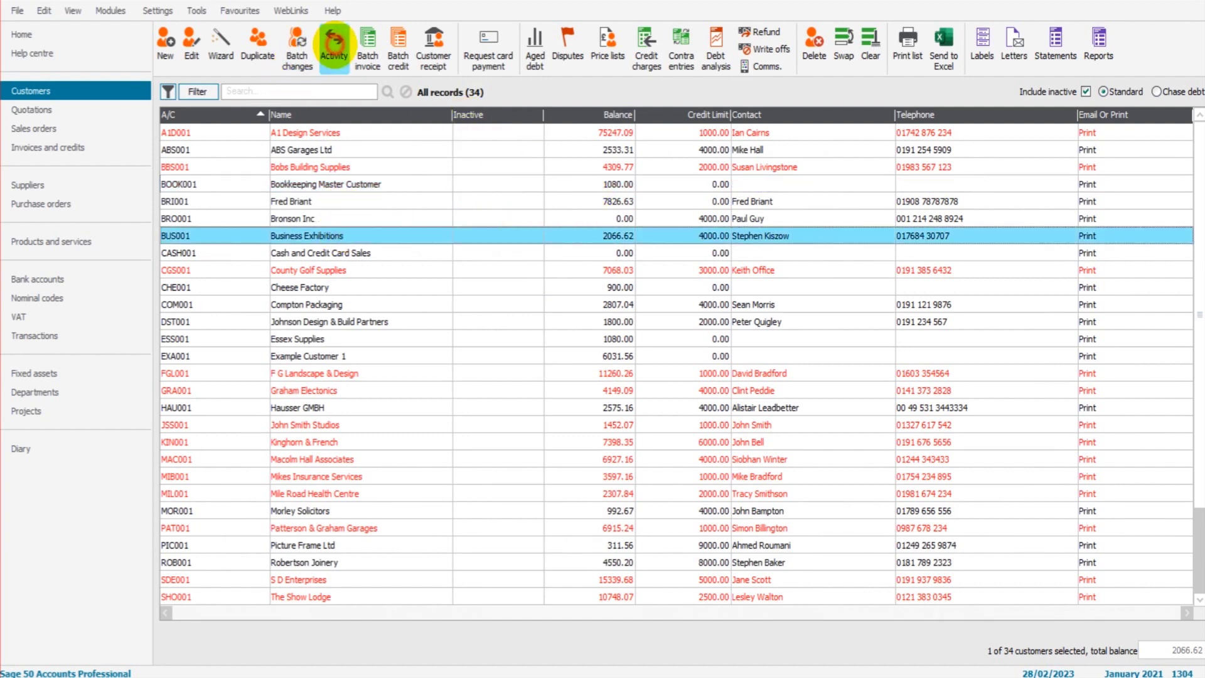
click(330, 47)
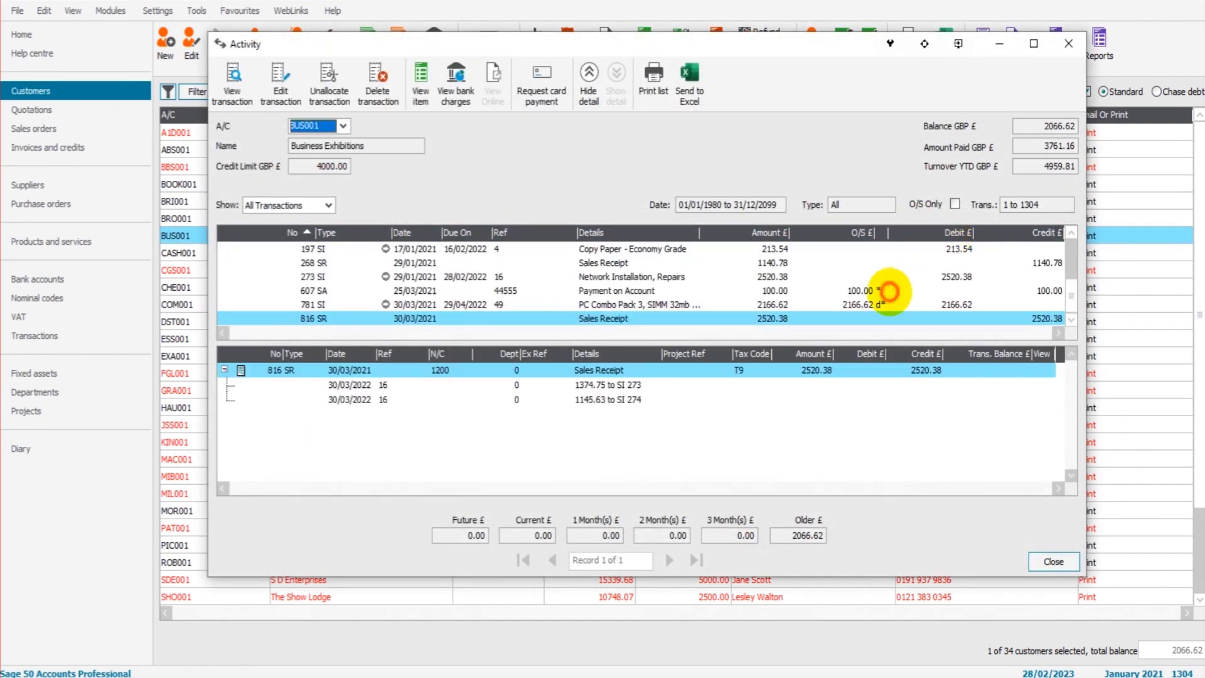
click(889, 292)
click(865, 304)
click(864, 306)
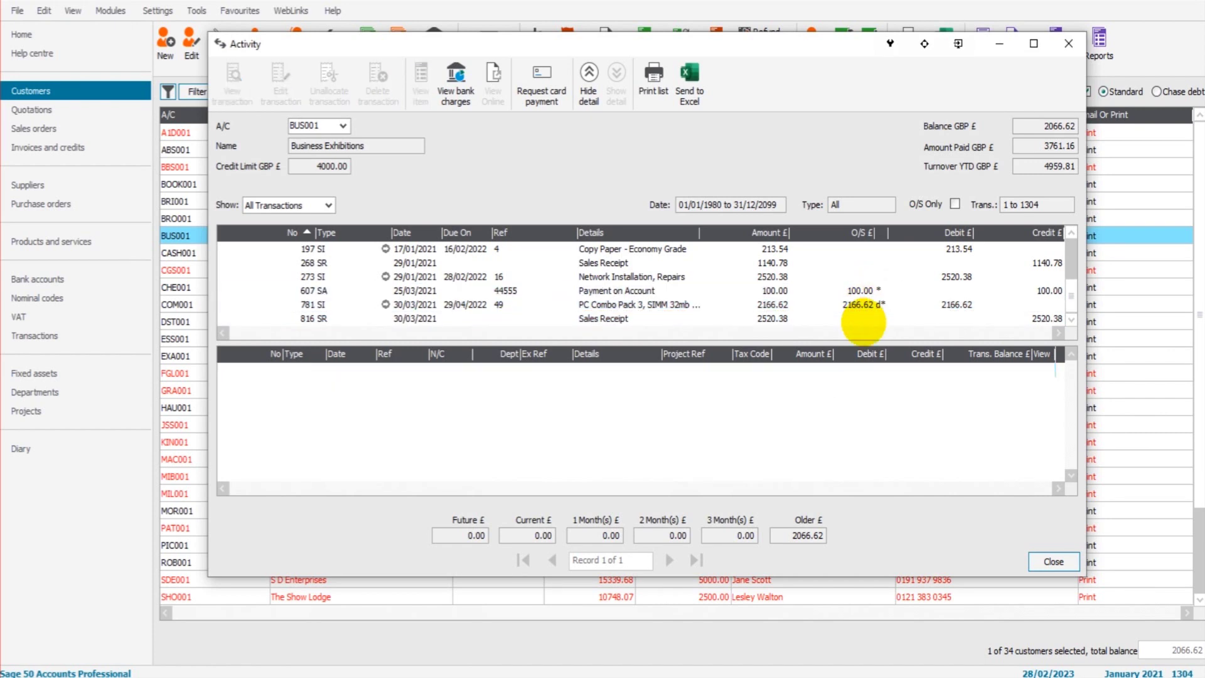
click(864, 319)
click(856, 290)
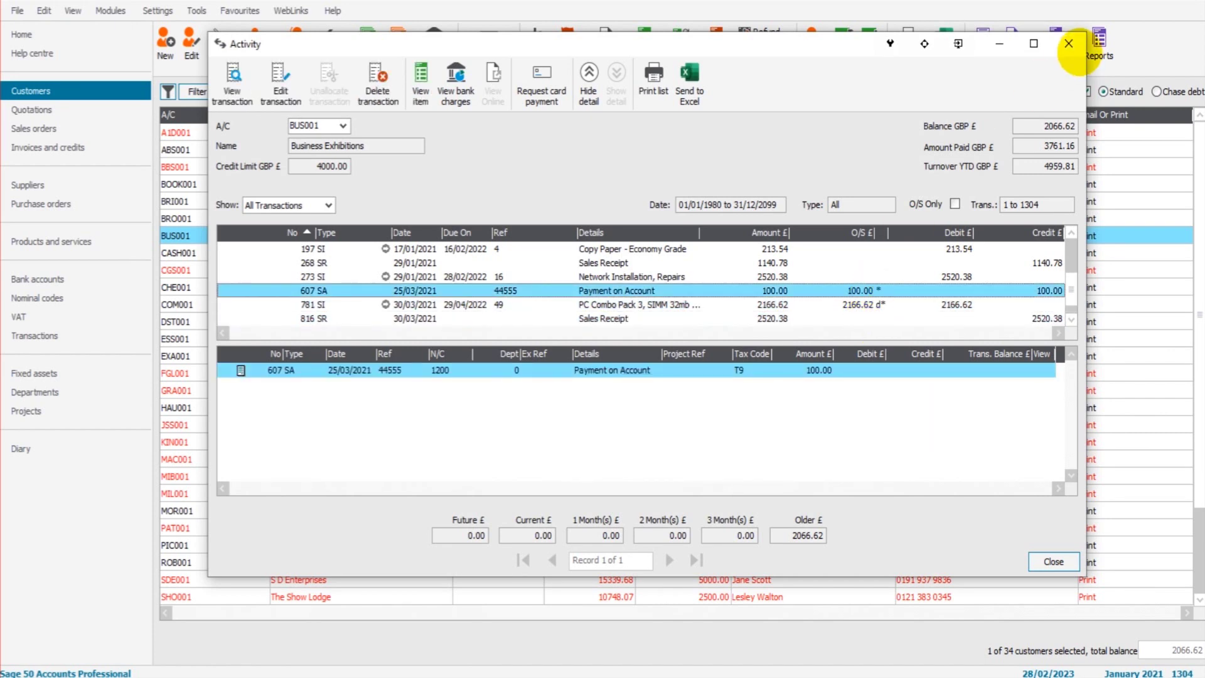
click(1069, 44)
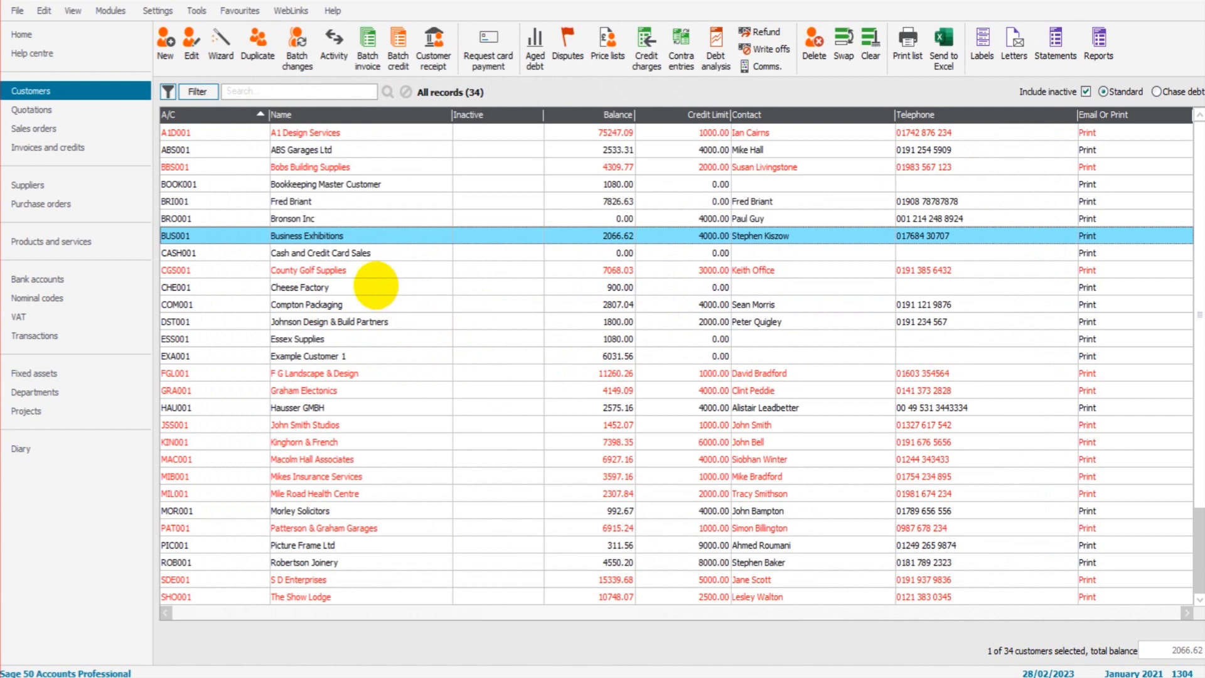
Step: View the transaction activity of customer Cheese Factory, dismissing the terms warning, and close it
click(375, 286)
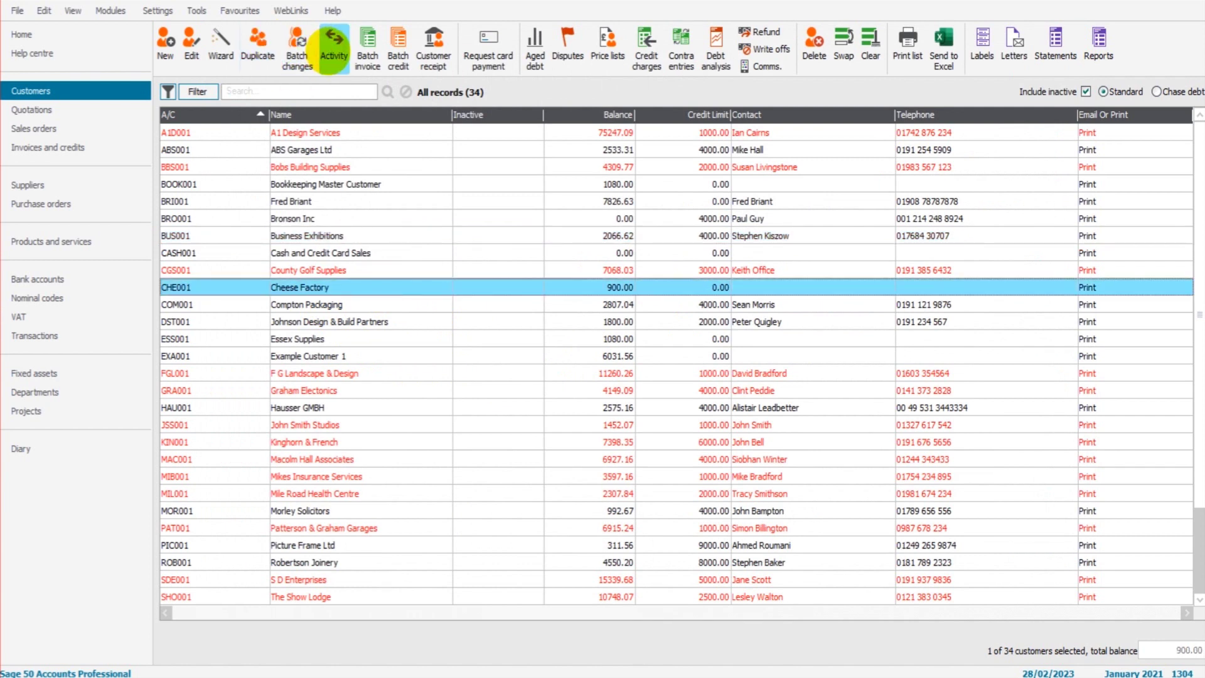
click(333, 50)
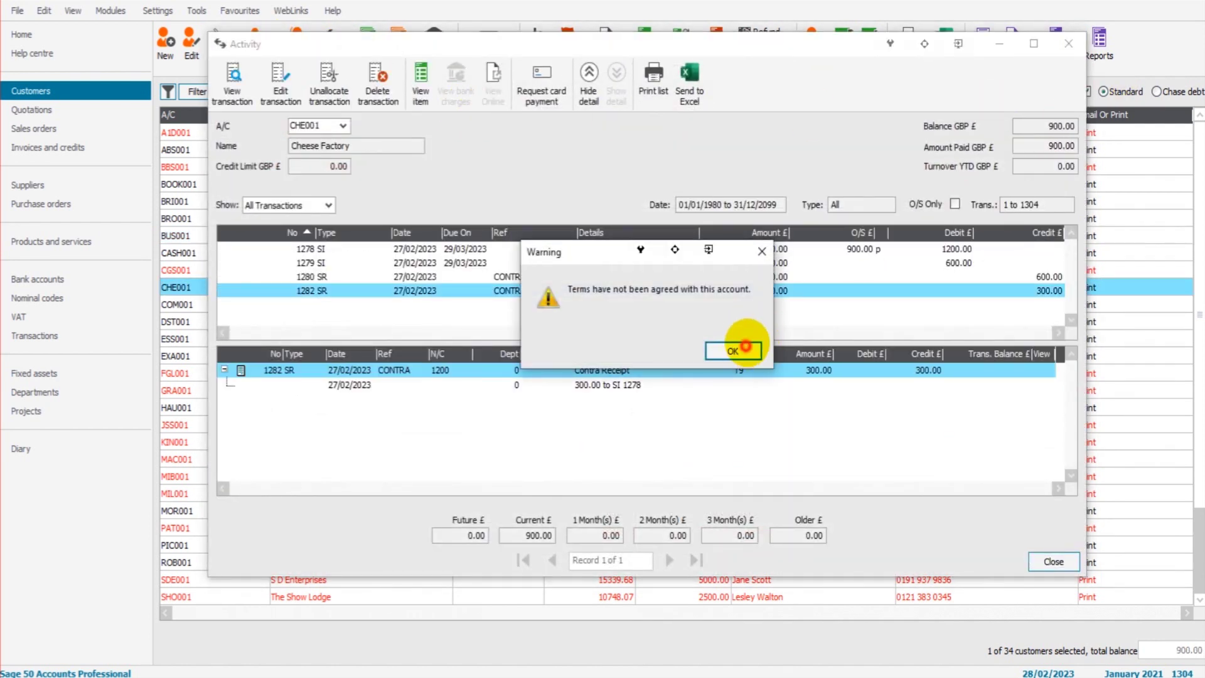
click(733, 350)
click(1069, 43)
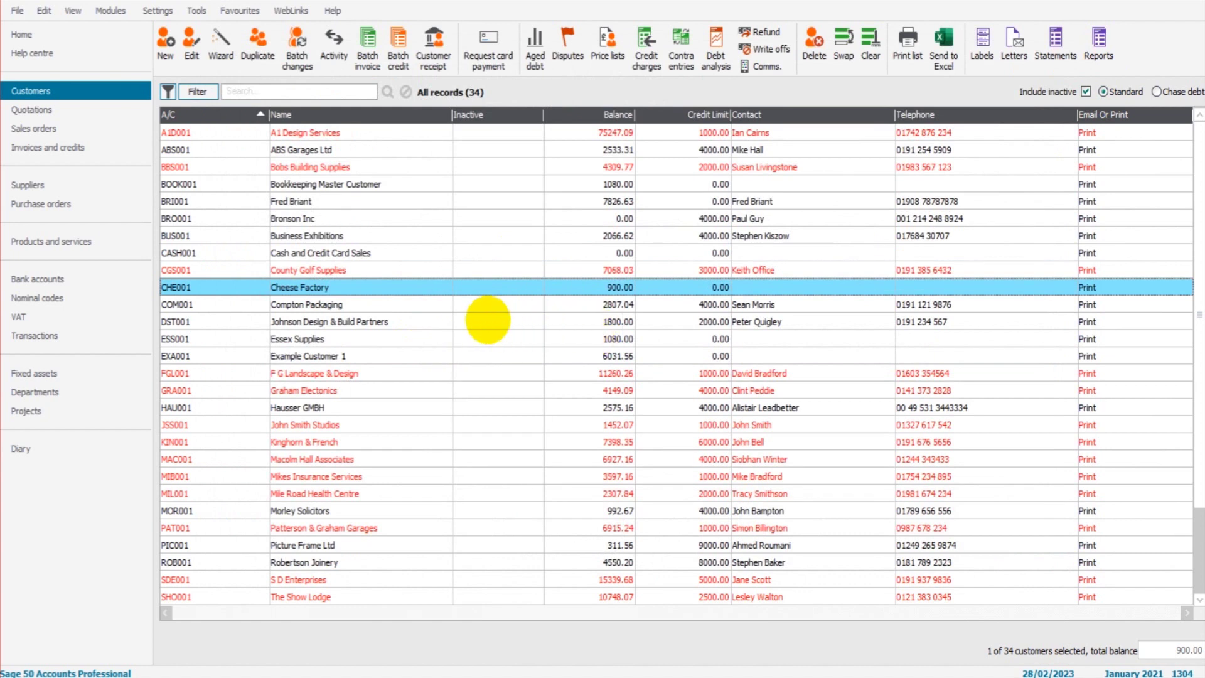
Step: View the transaction activity of customer Johnson Design & Build Partners and close it
click(487, 320)
click(334, 51)
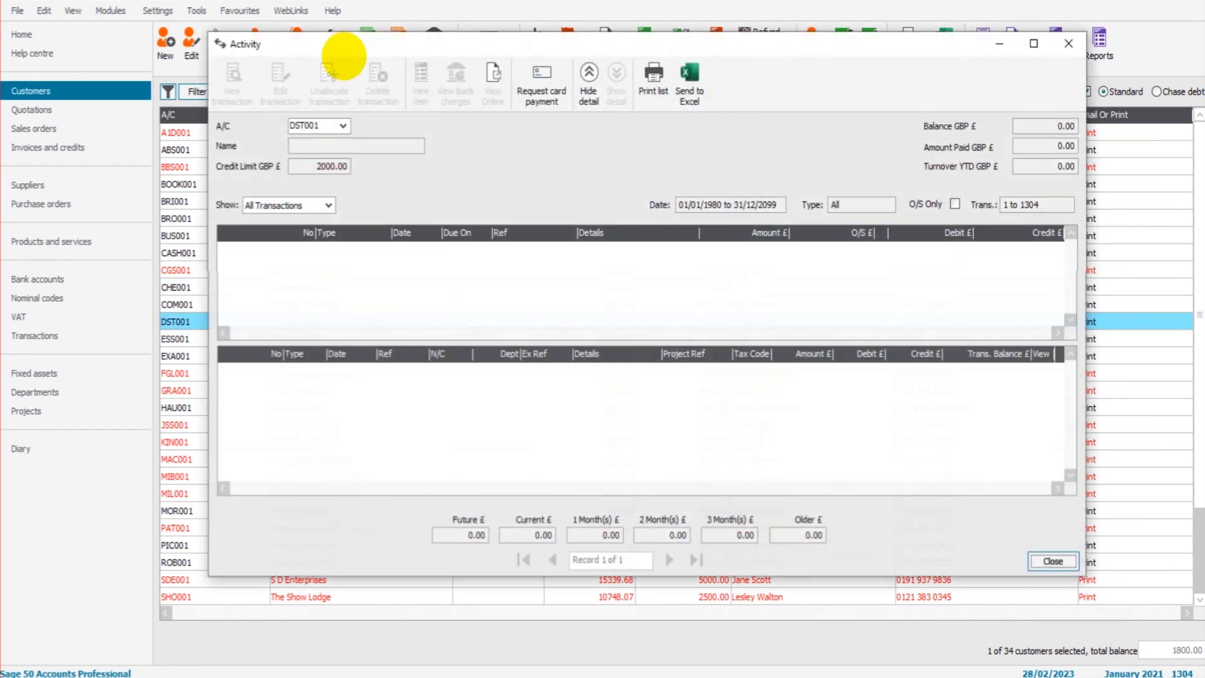
click(1069, 43)
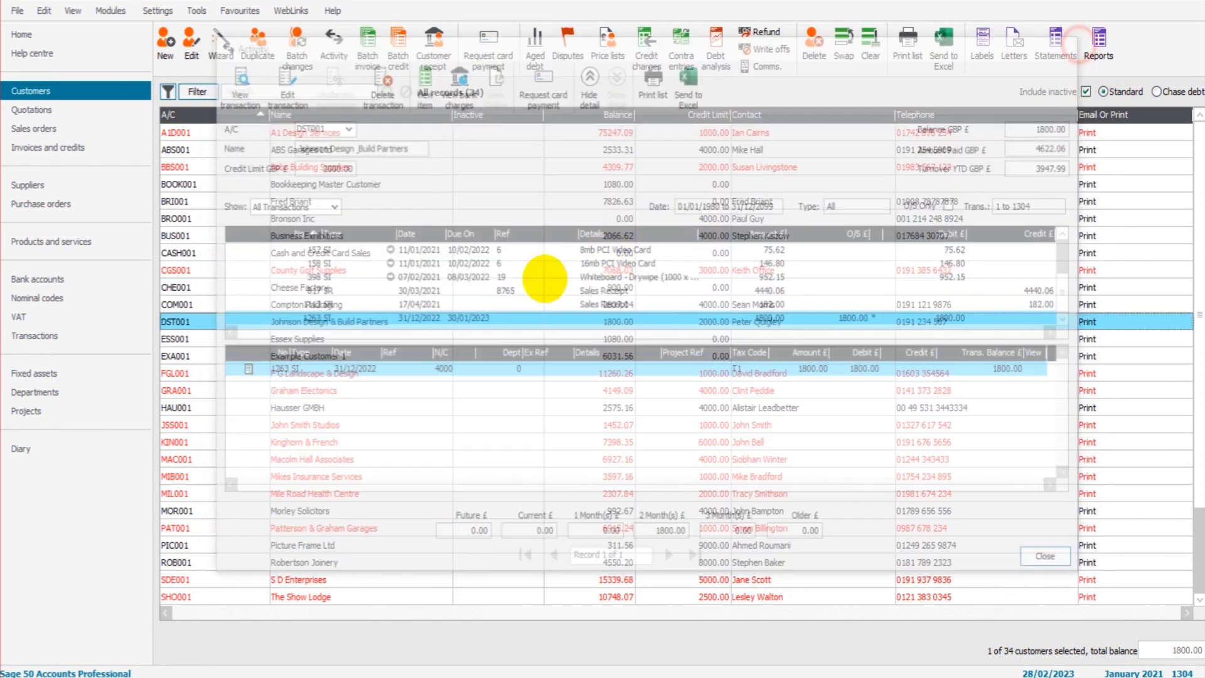
Step: View the transaction activity of customer Essex Supplies and close it
click(473, 339)
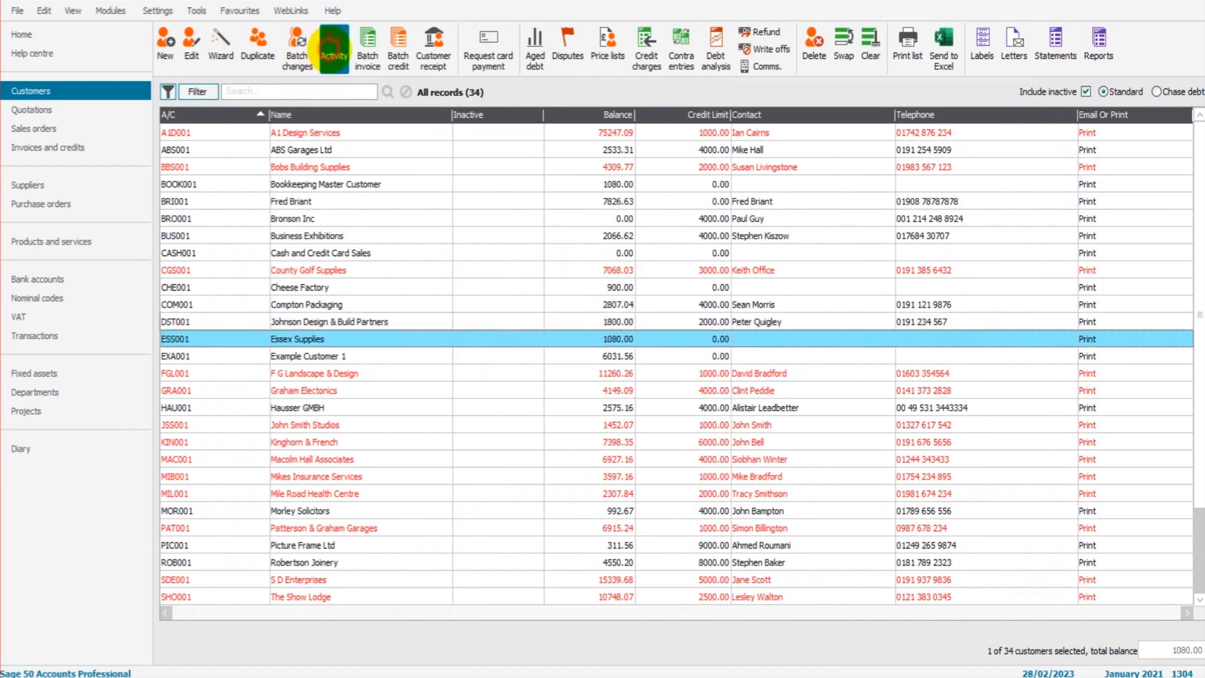
click(334, 50)
click(730, 349)
click(1067, 43)
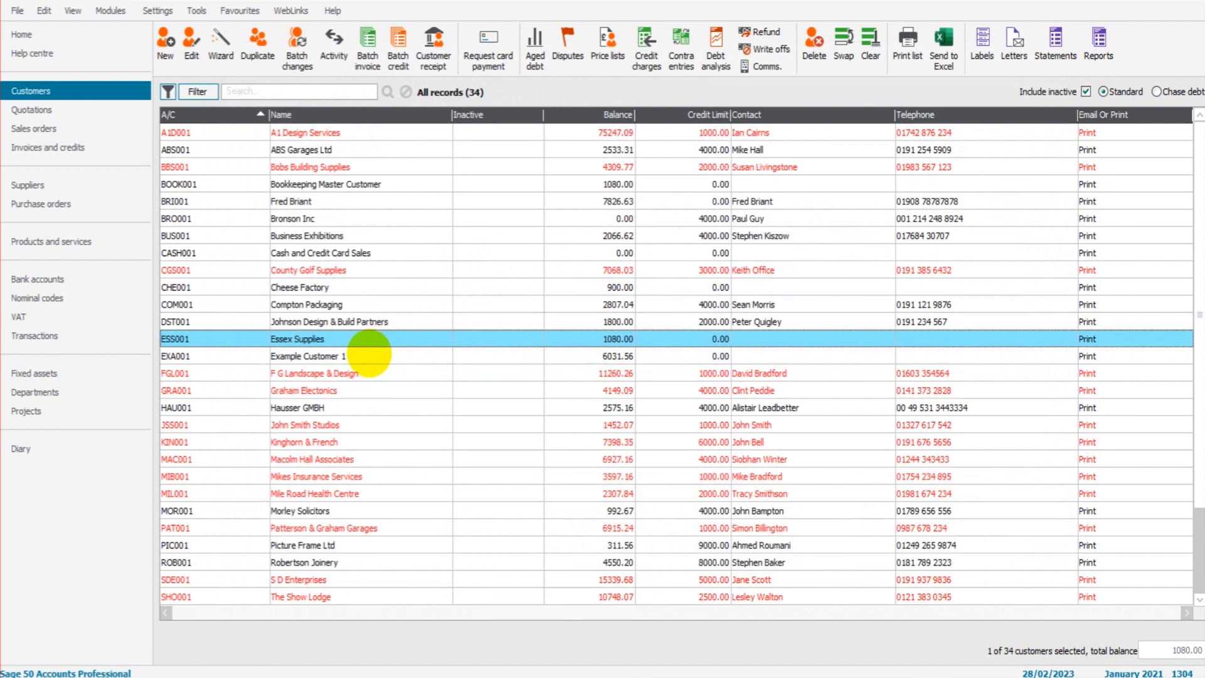
Step: Open the activity of Example Customer 1, examine the outstanding invoice and credit charge, and close the activity window
click(364, 355)
click(333, 45)
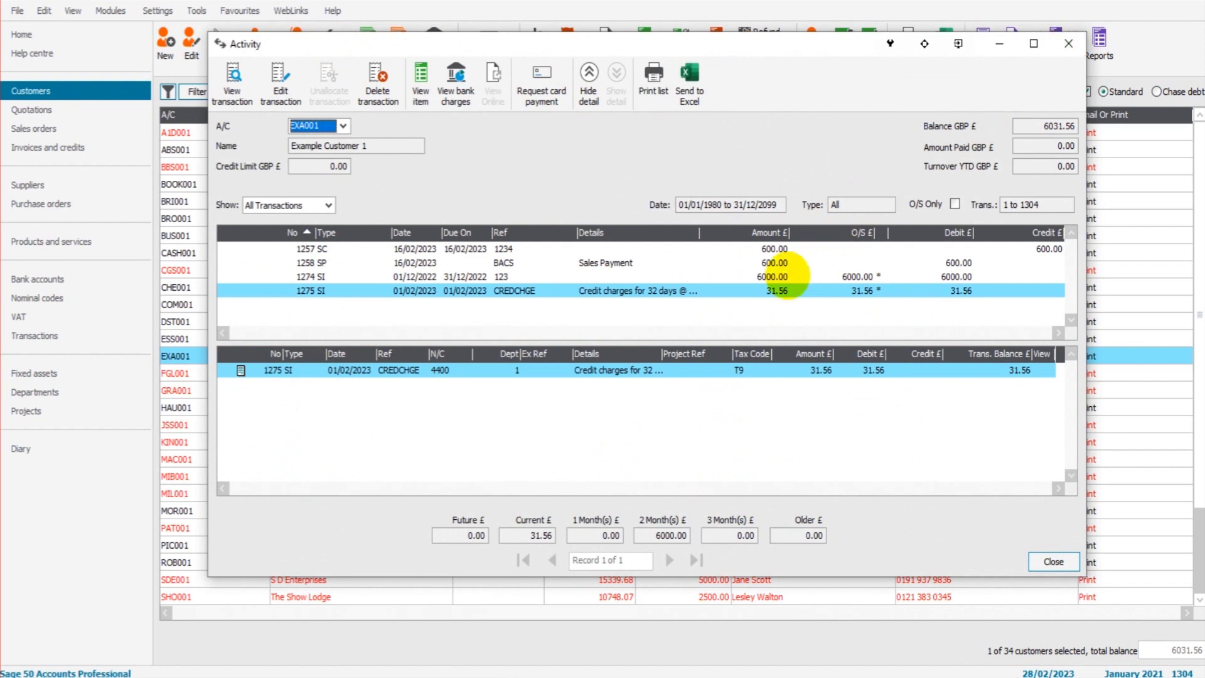
click(783, 286)
click(779, 276)
click(778, 289)
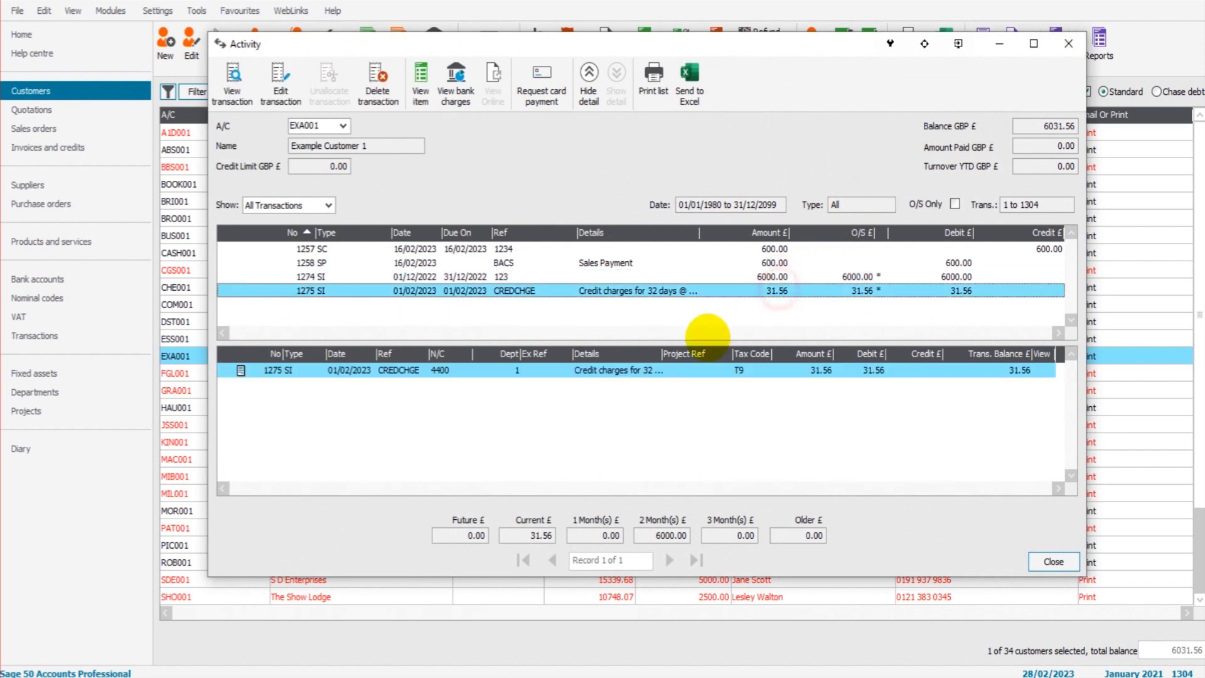
click(1068, 44)
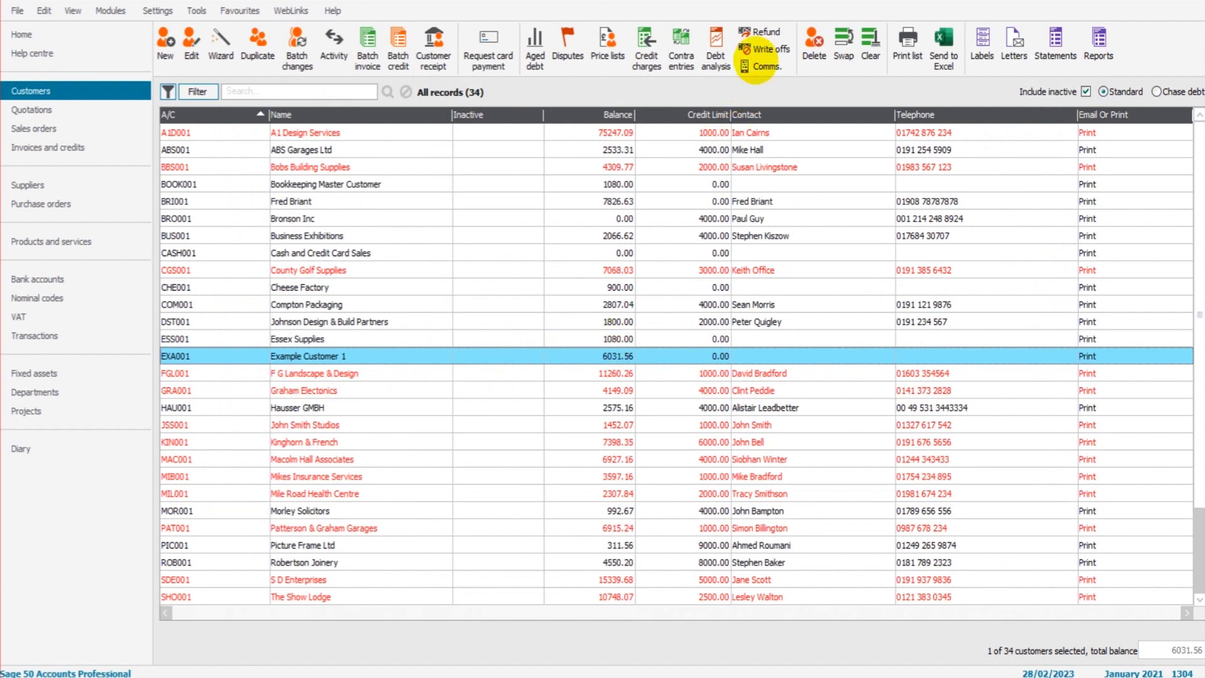
Step: Start the customers' write off, refund and returns wizard with Write off Customer Accounts for account EXA001 and proceed to the transactions
click(766, 49)
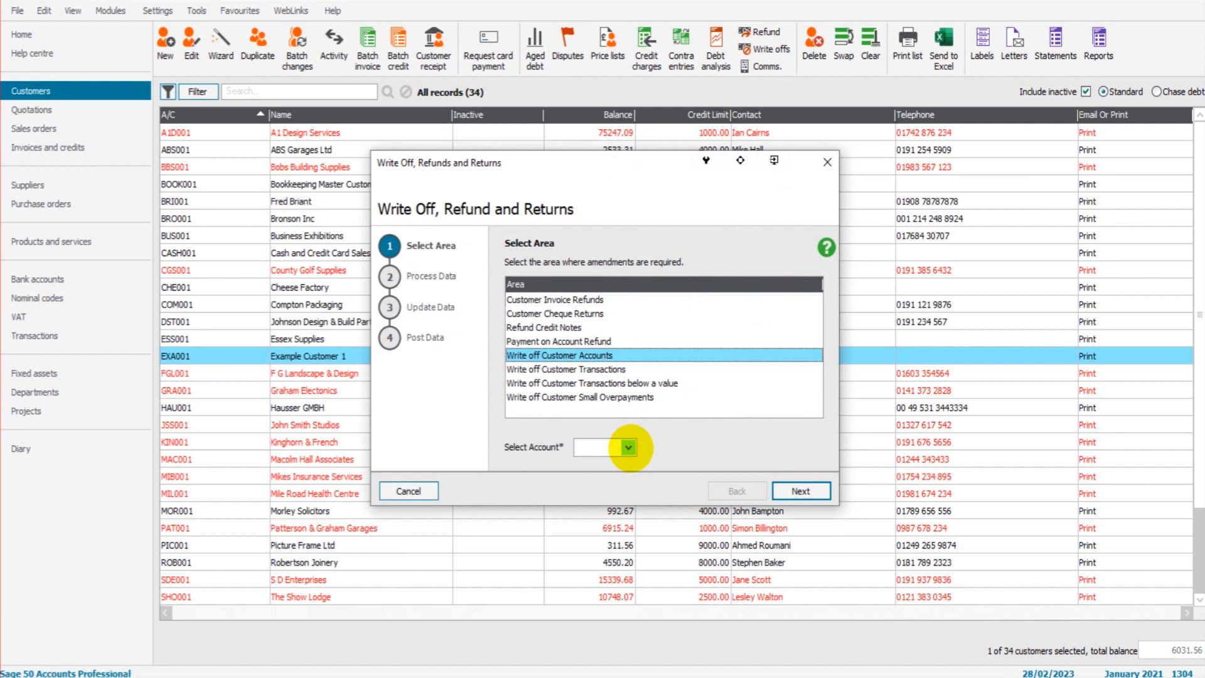
click(628, 447)
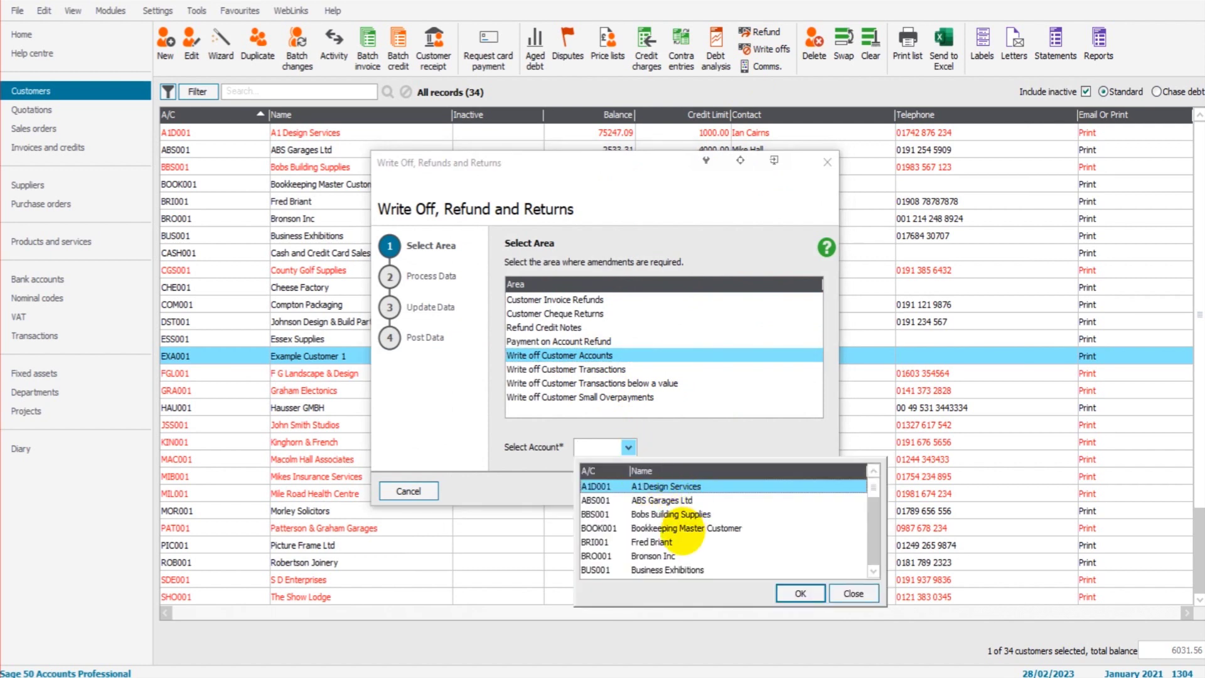
key(Down)
key(Down)
key(Down)
key(Down)
key(Down)
key(Down)
key(Down)
key(Down)
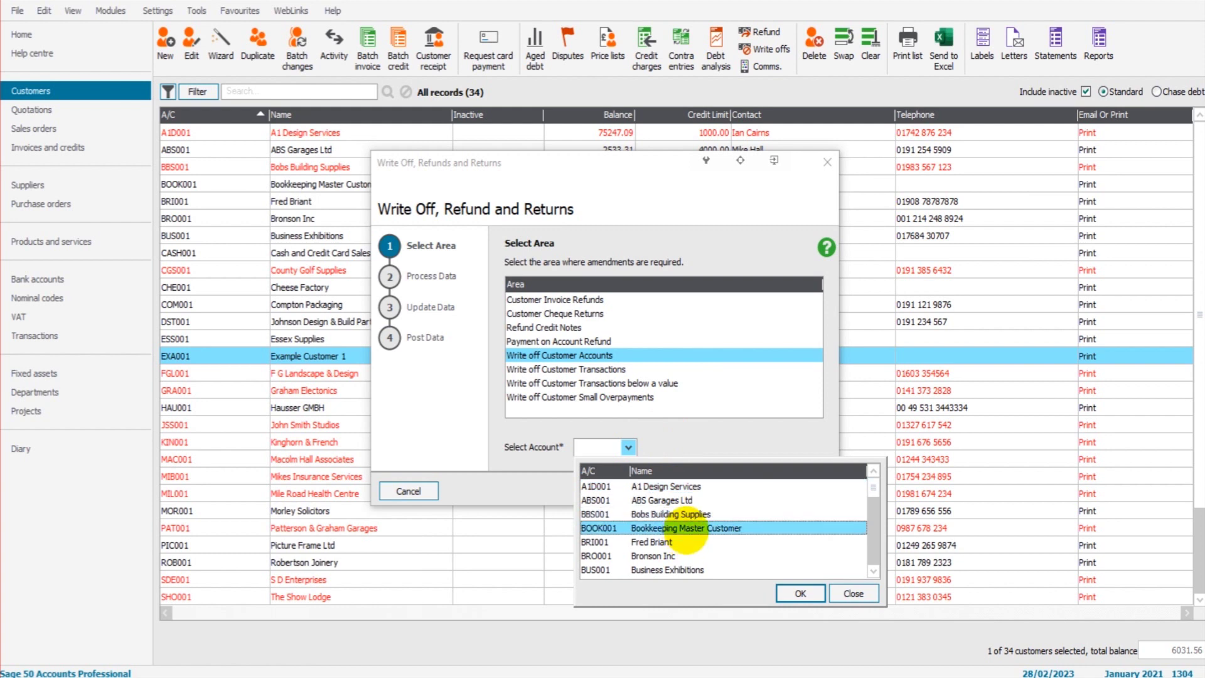
scroll(688, 529, down, 6)
click(697, 557)
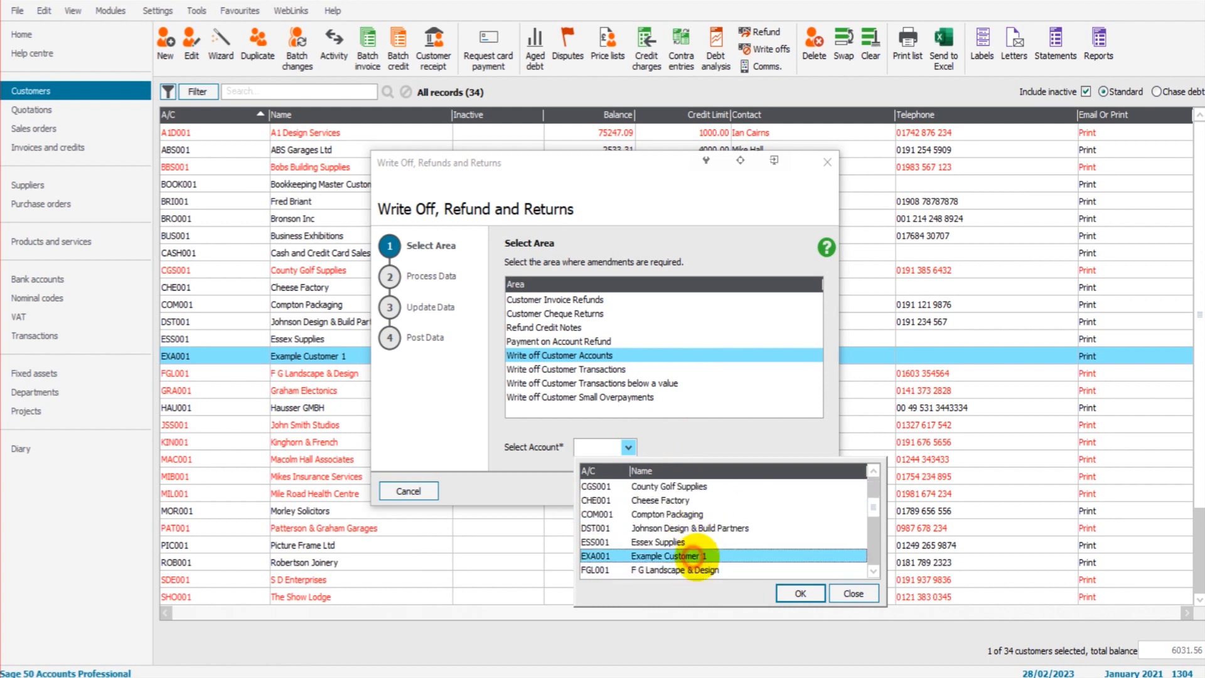
click(796, 593)
drag(634, 162, 599, 118)
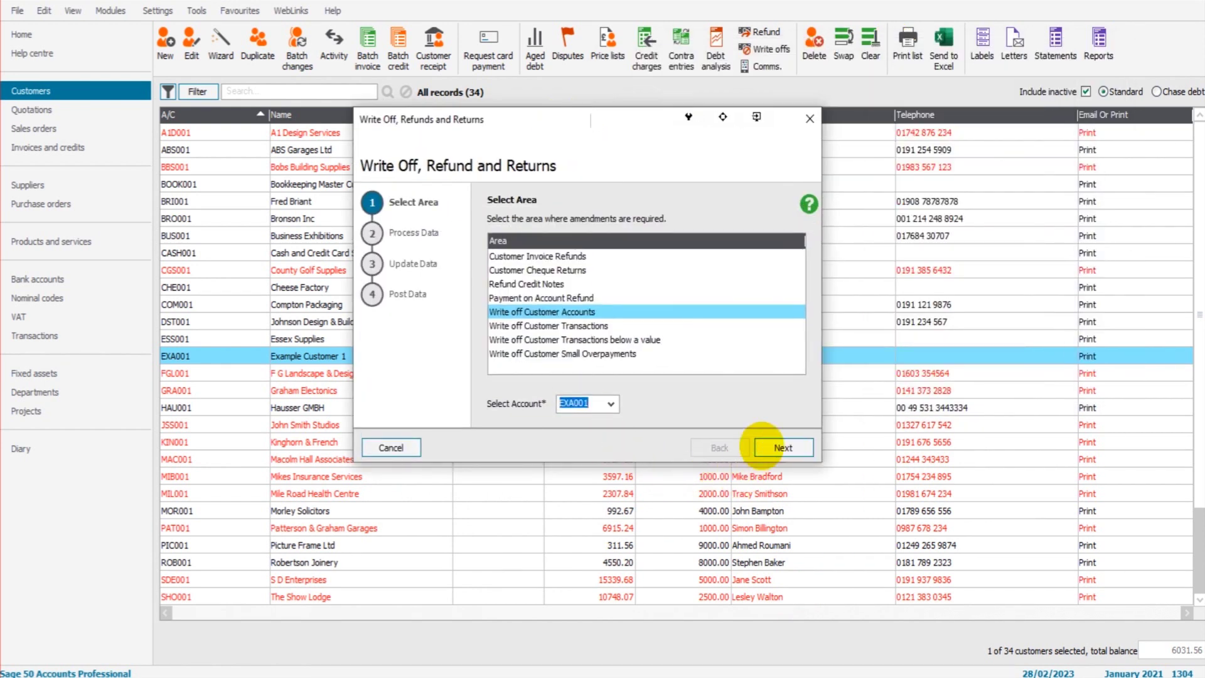
click(768, 446)
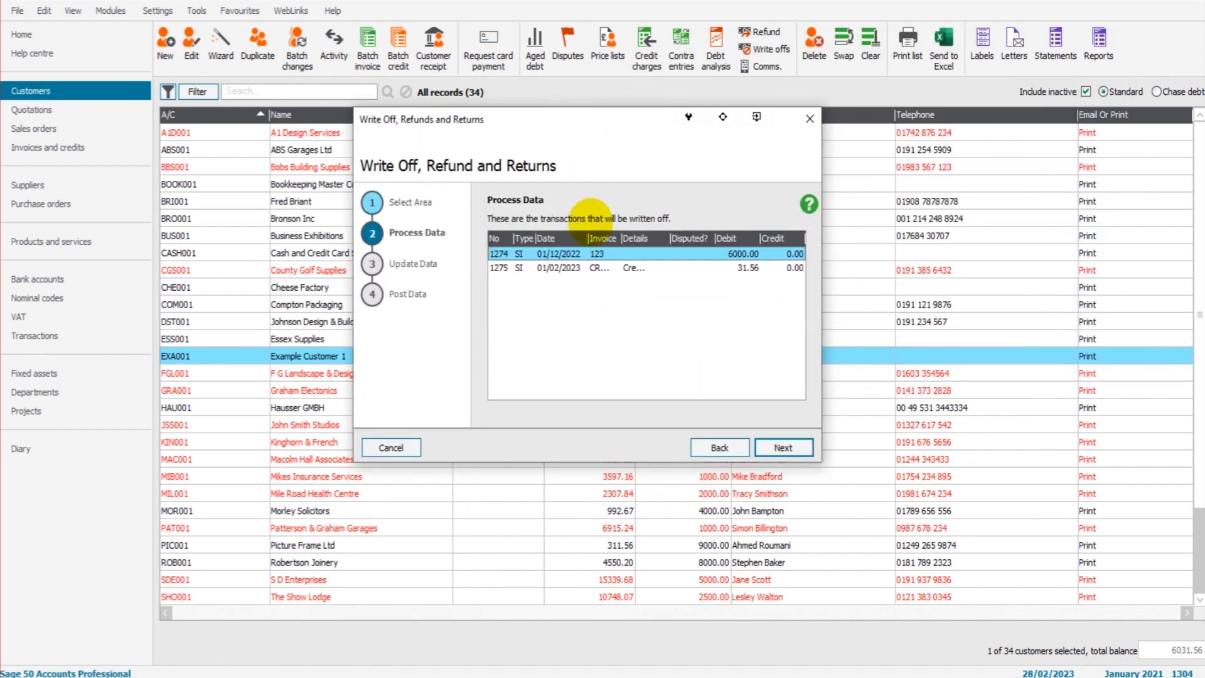
Step: Check the invoice and credit charge listed for write-off and accept them in the wizard
click(628, 266)
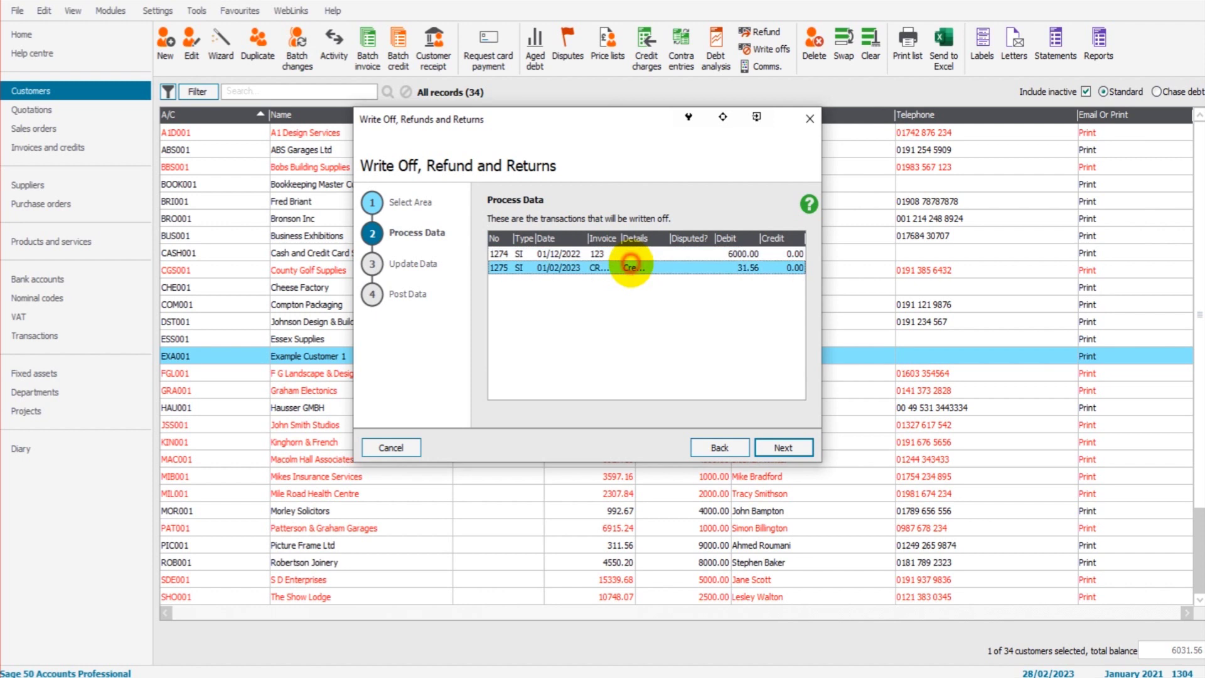
click(667, 253)
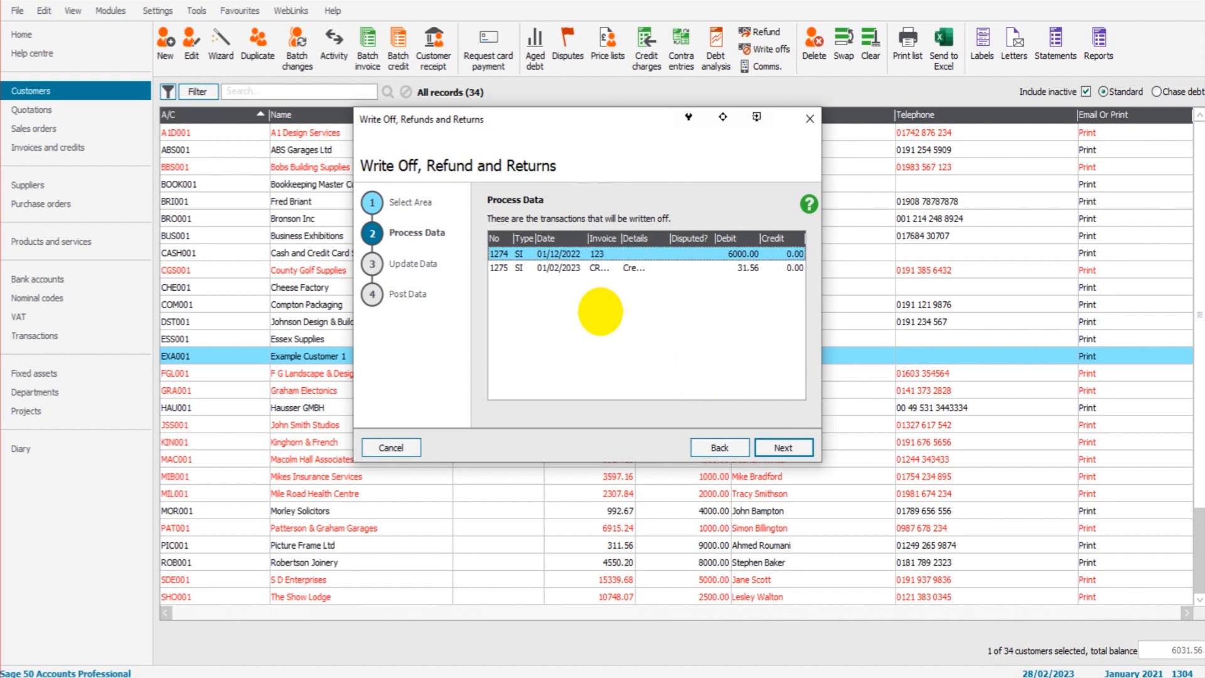
click(783, 445)
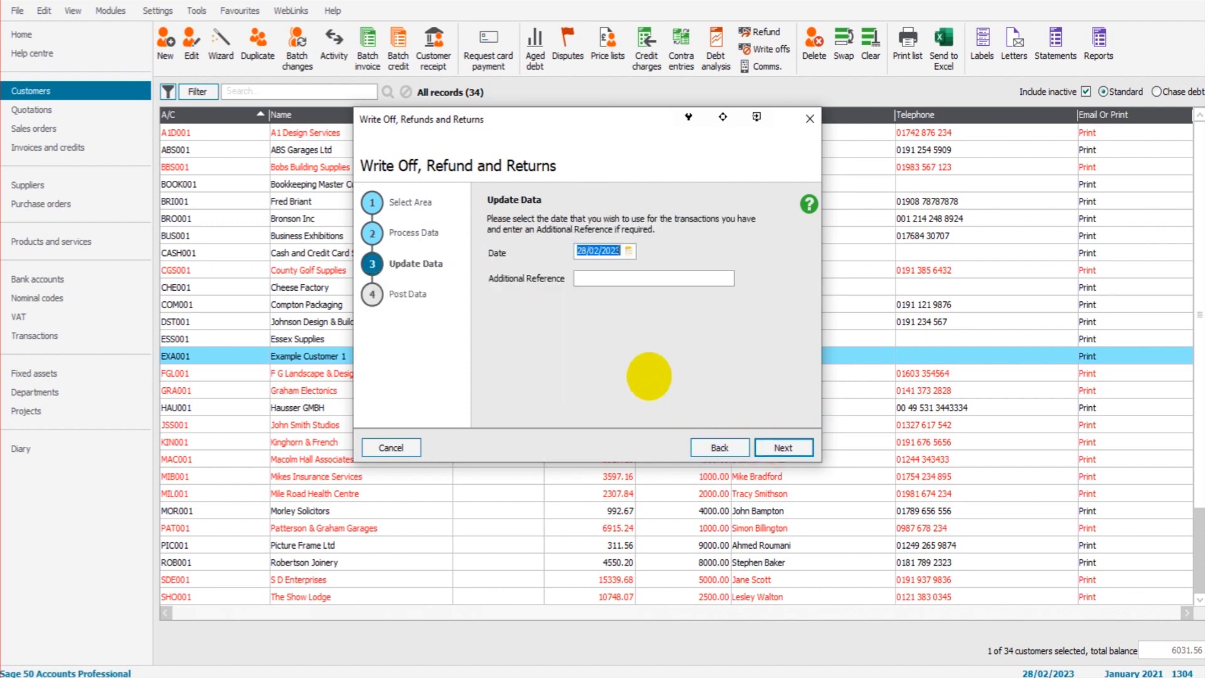
Step: Date the write-off 31/12/2022, accept the date outside the current financial year, and post it
click(628, 251)
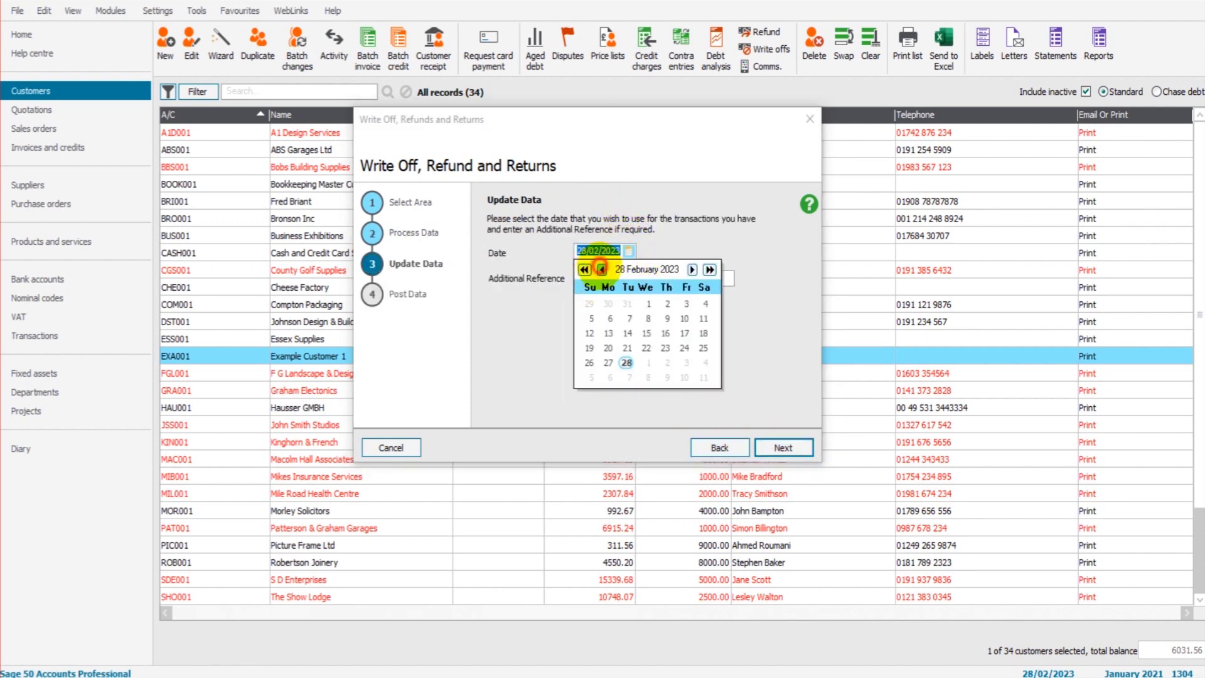
click(601, 268)
click(601, 269)
click(704, 362)
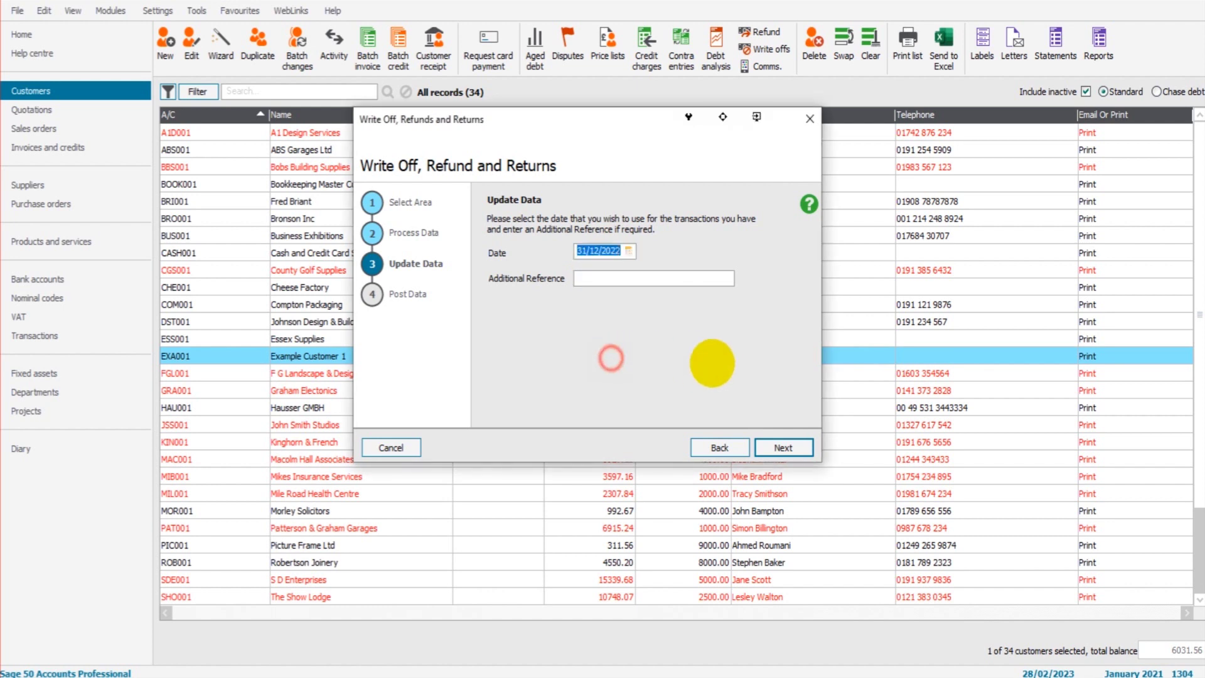
click(783, 447)
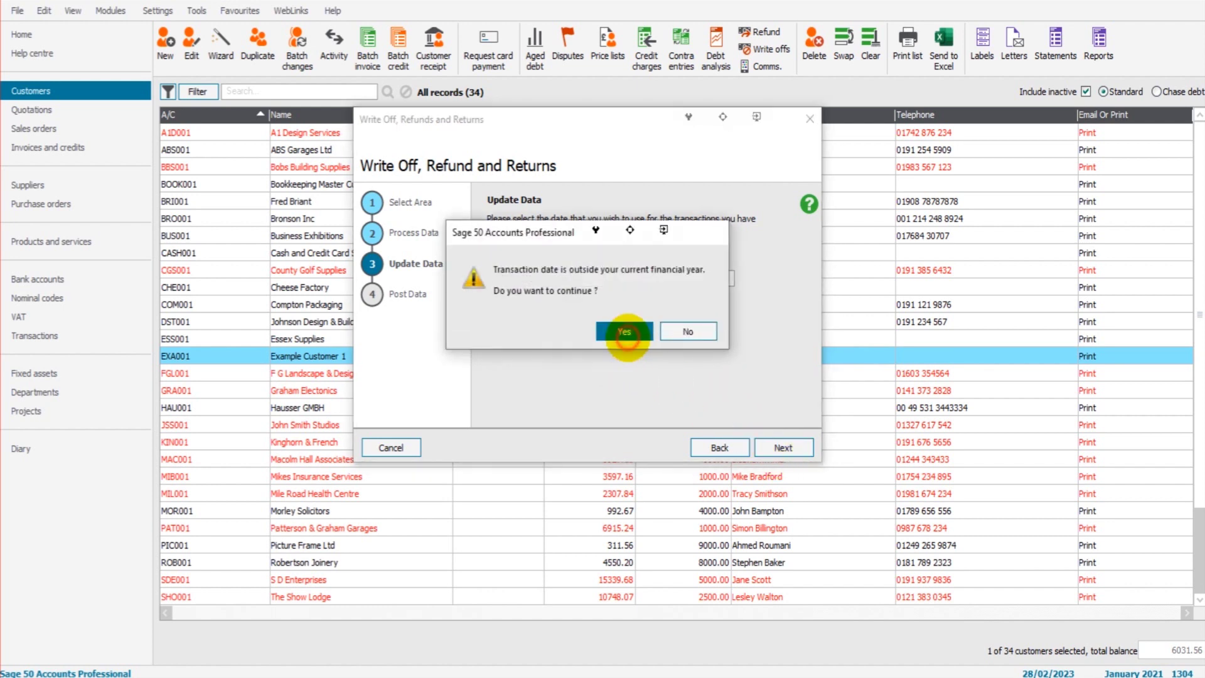
click(625, 333)
click(784, 447)
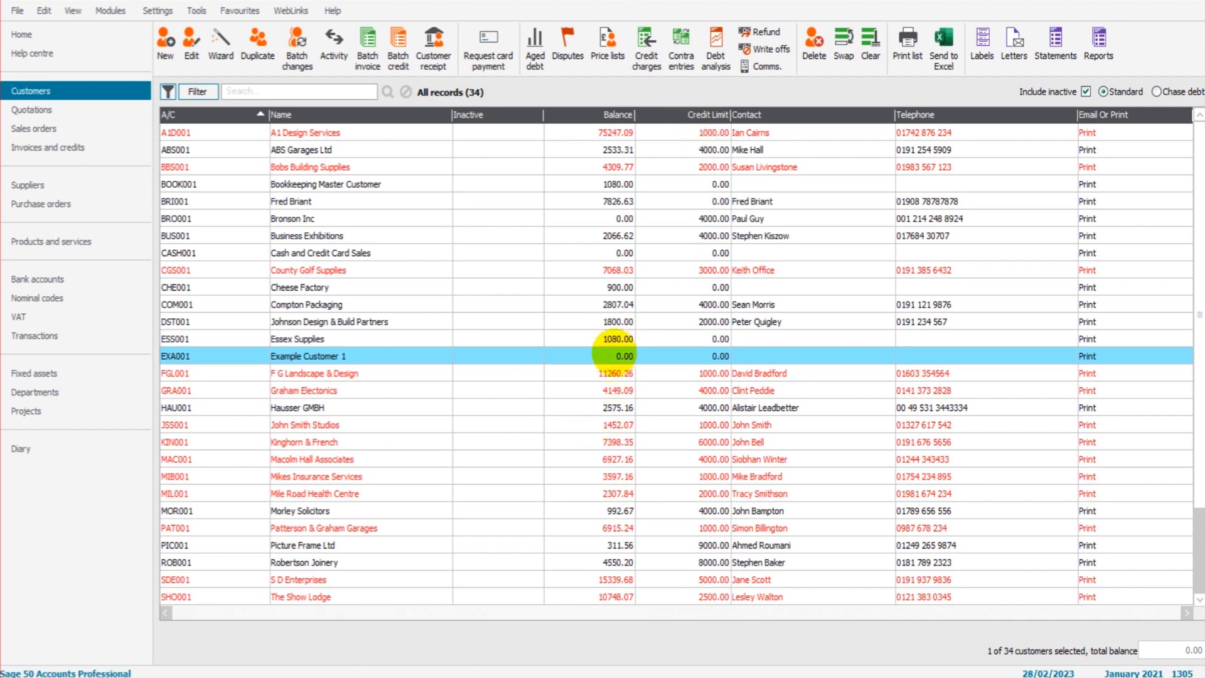
Step: Open the activity of Example Customer 1, examine the bad debt write-off and its allocations, and close the window
click(333, 45)
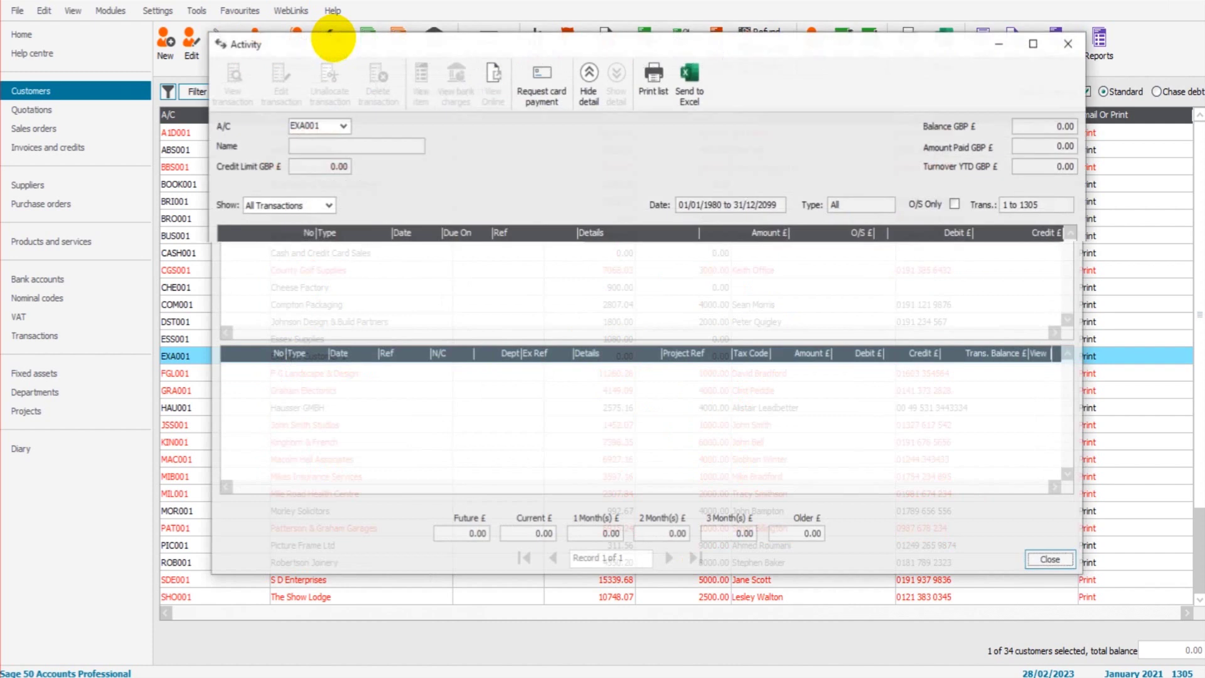
click(628, 306)
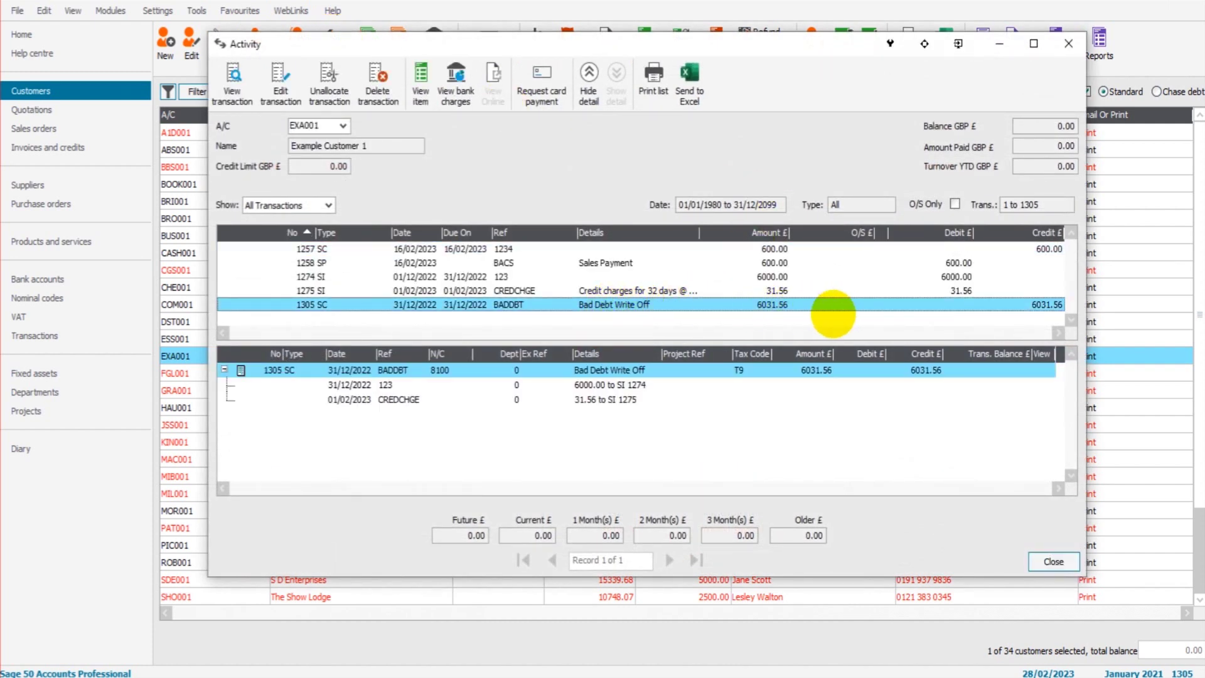
click(578, 397)
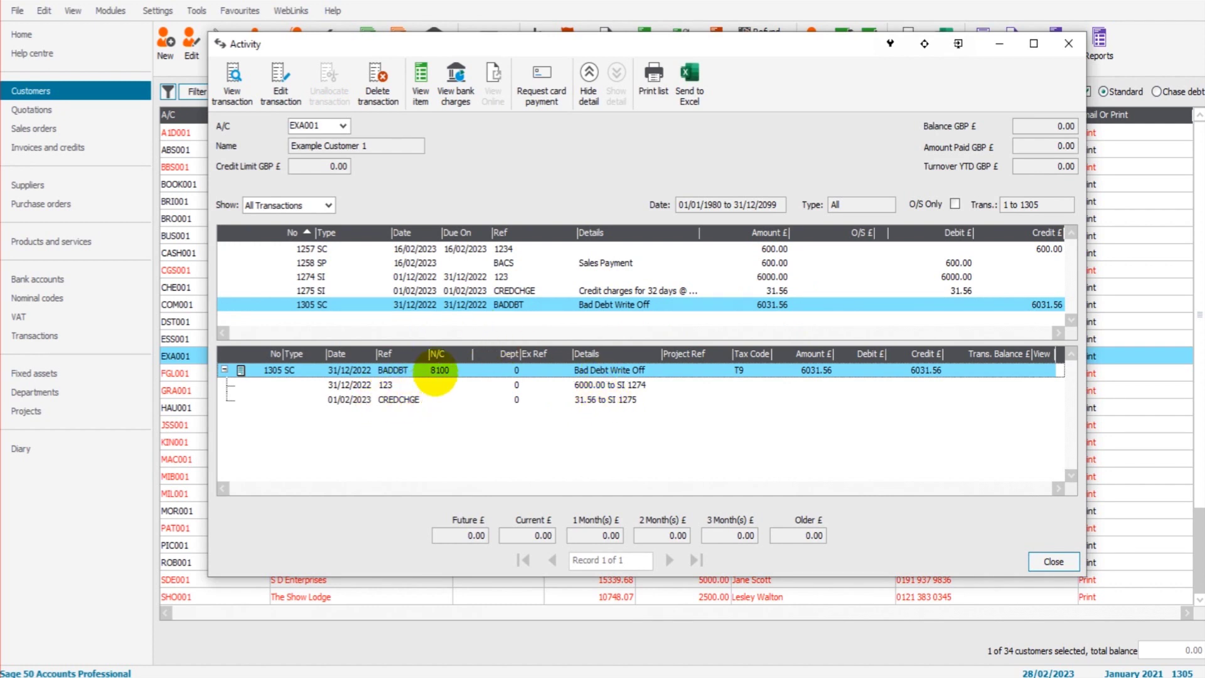
click(1068, 43)
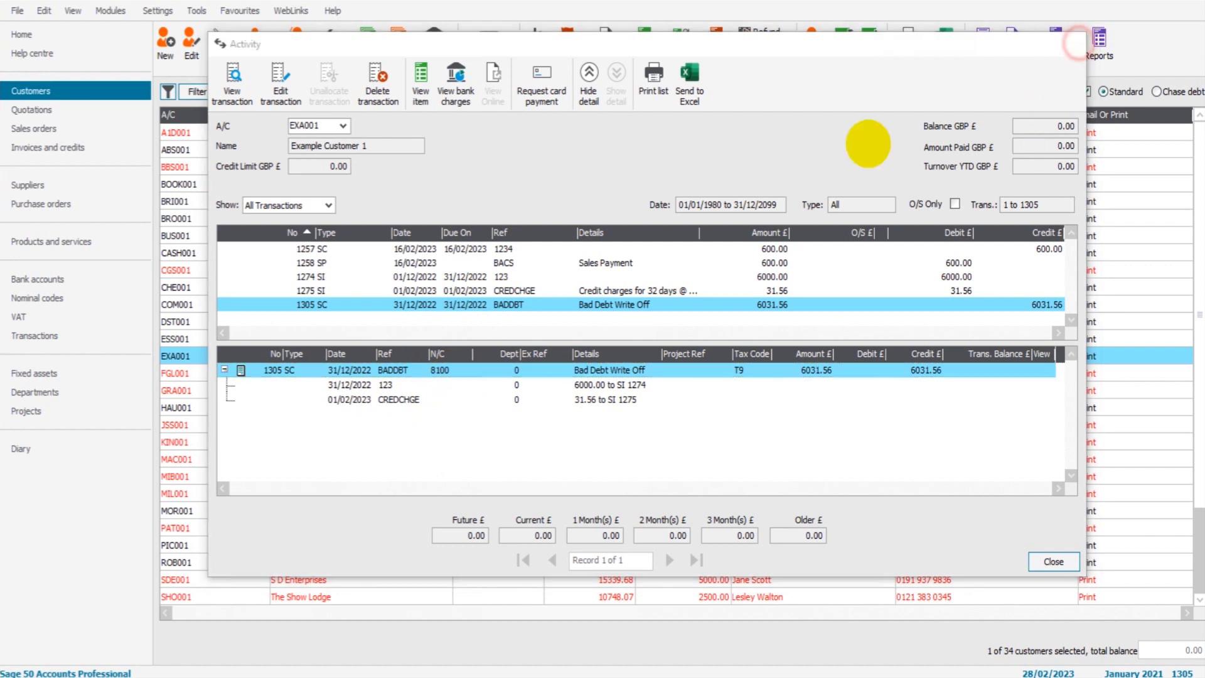